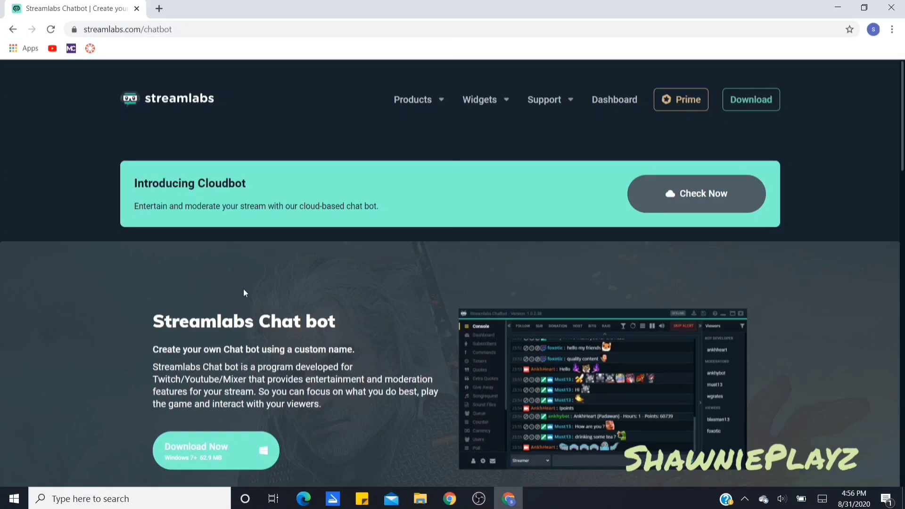
Download the Streamlabs Chatbot installer and launch the .exe from Chrome's download bar
scroll(243, 288, down, 5)
scroll(42, 242, down, 2)
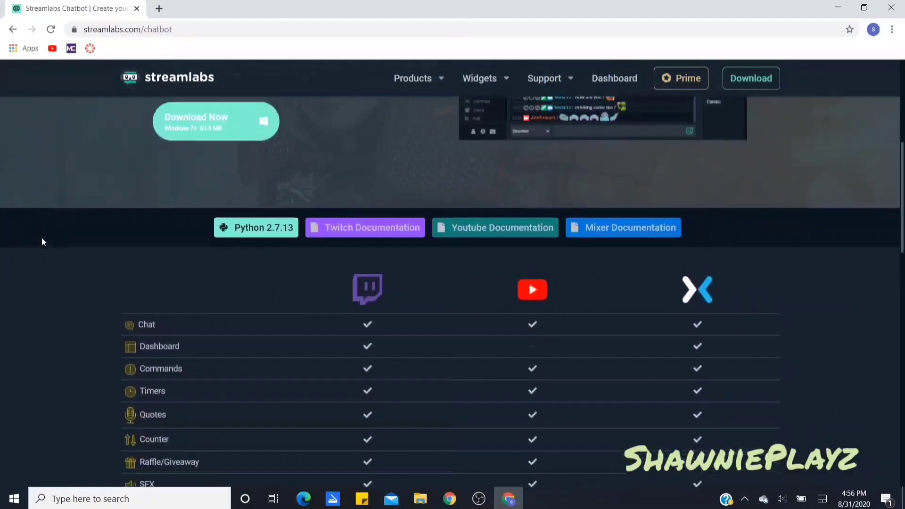
scroll(42, 242, up, 2)
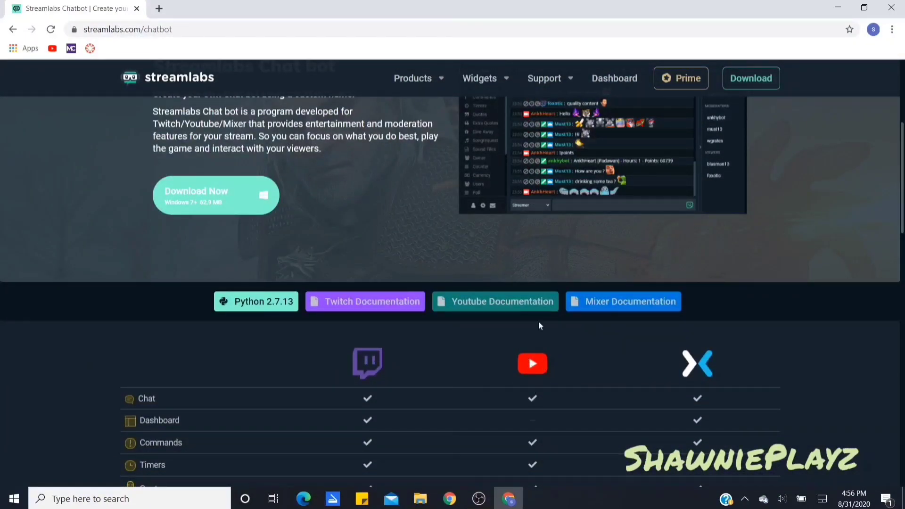
scroll(149, 345, up, 3)
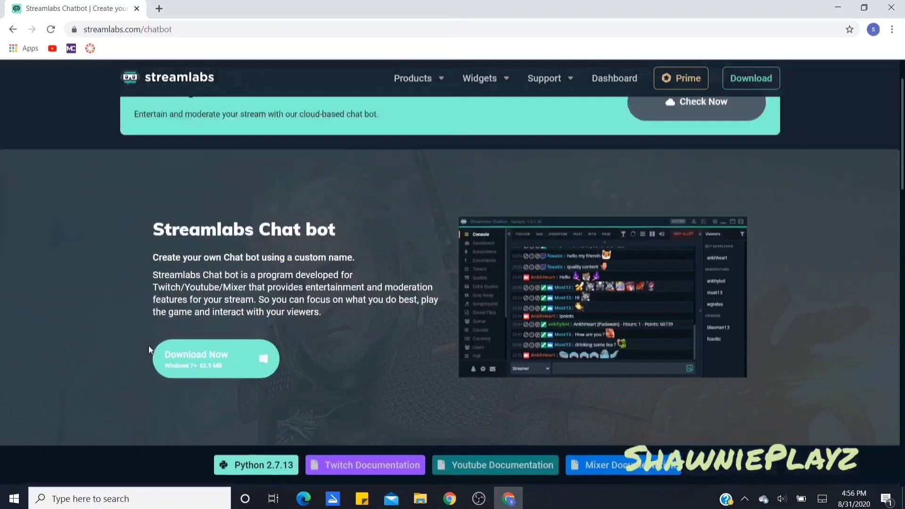
scroll(50, 279, down, 1)
scroll(50, 280, up, 2)
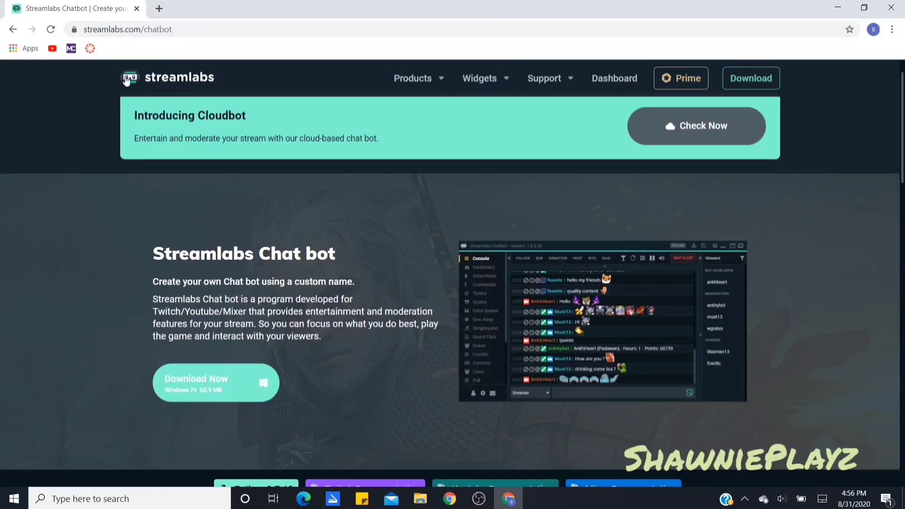
scroll(306, 141, up, 2)
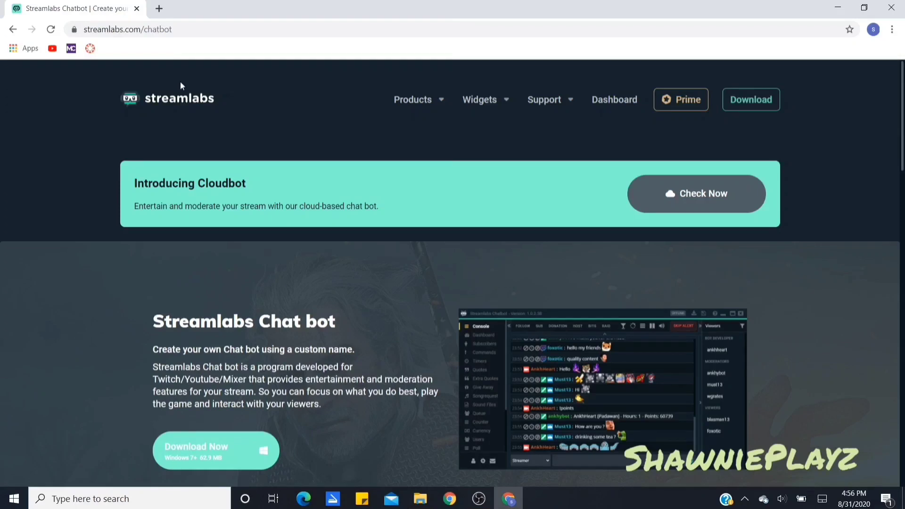
scroll(159, 386, down, 4)
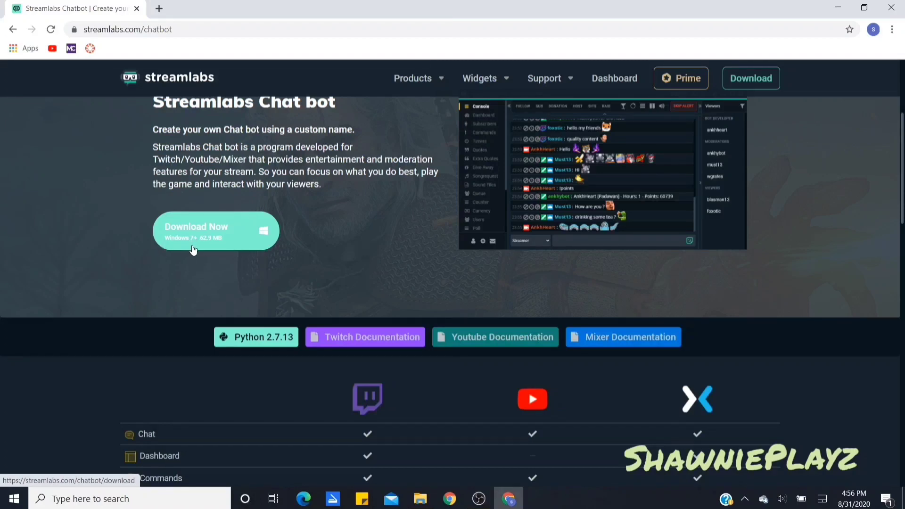
scroll(187, 279, up, 3)
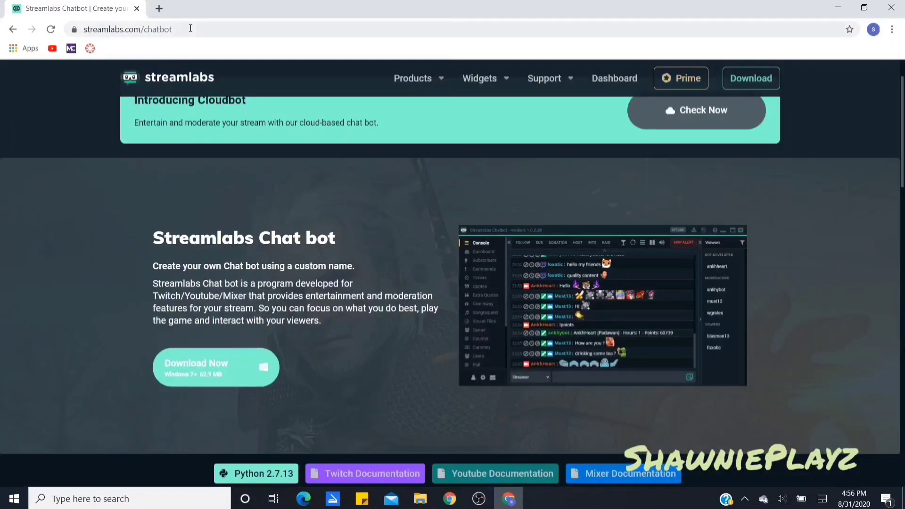
click(208, 372)
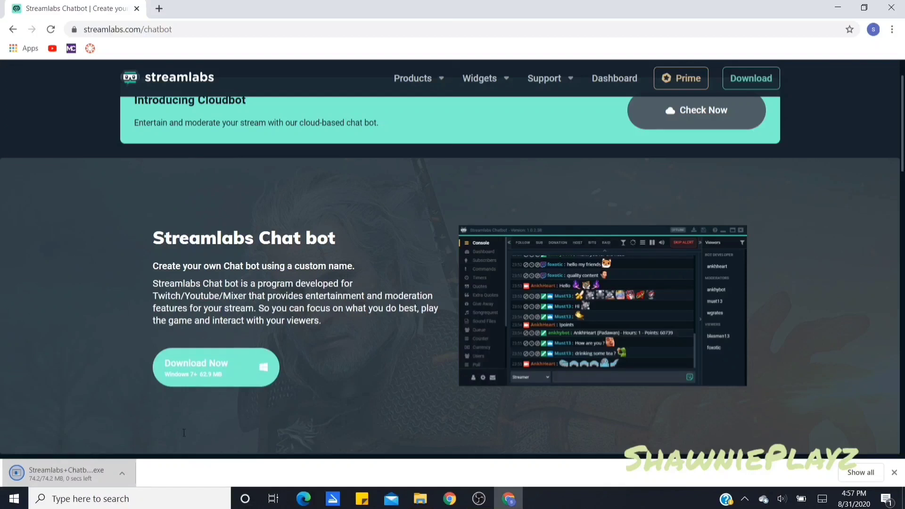
click(66, 479)
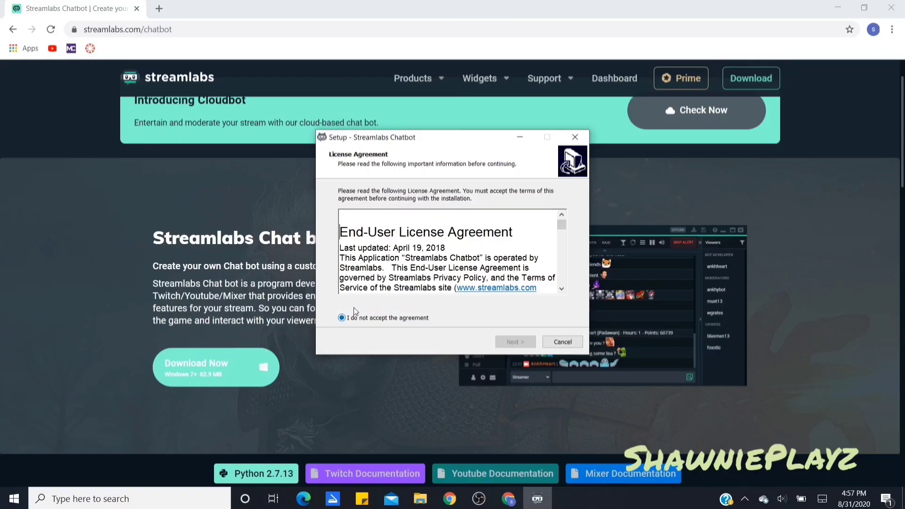
Approve the permission prompt, accept the license, keep the default AppData folder, and leave desktop shortcut ticked
click(357, 307)
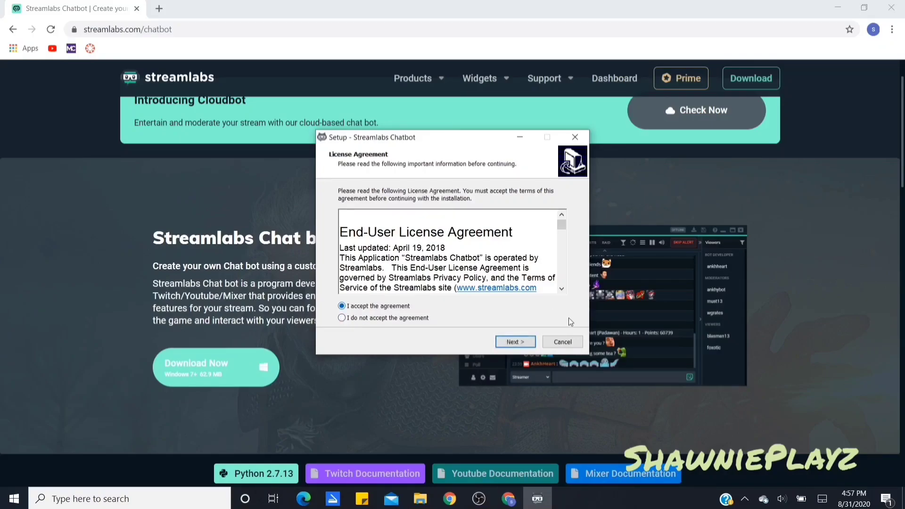
click(513, 342)
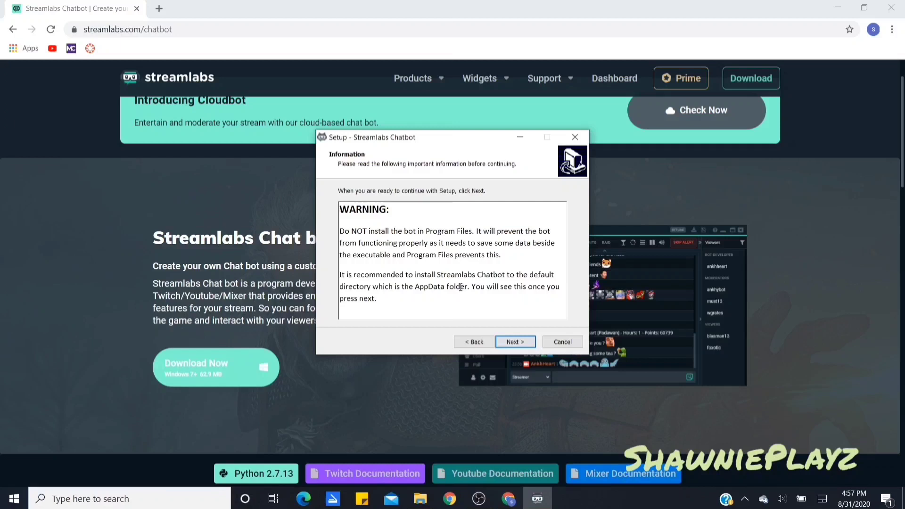
click(511, 342)
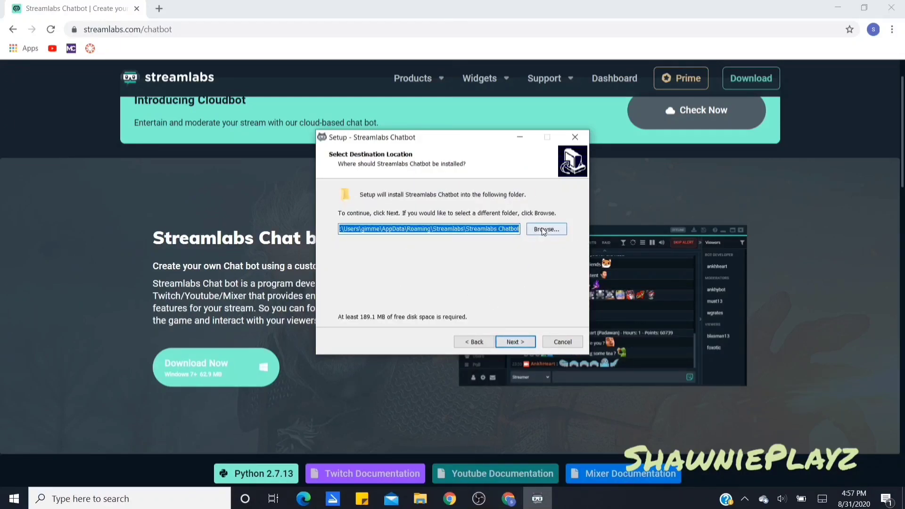
click(515, 342)
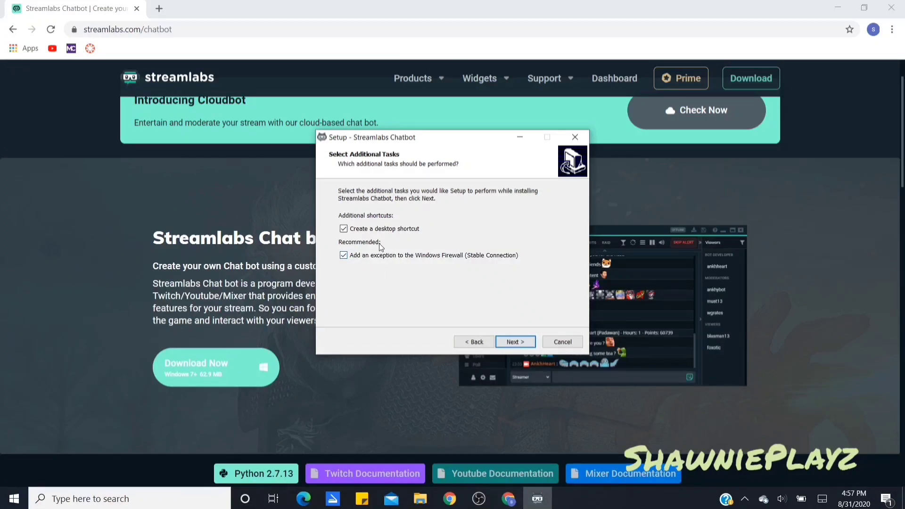
click(343, 229)
click(343, 229)
click(837, 7)
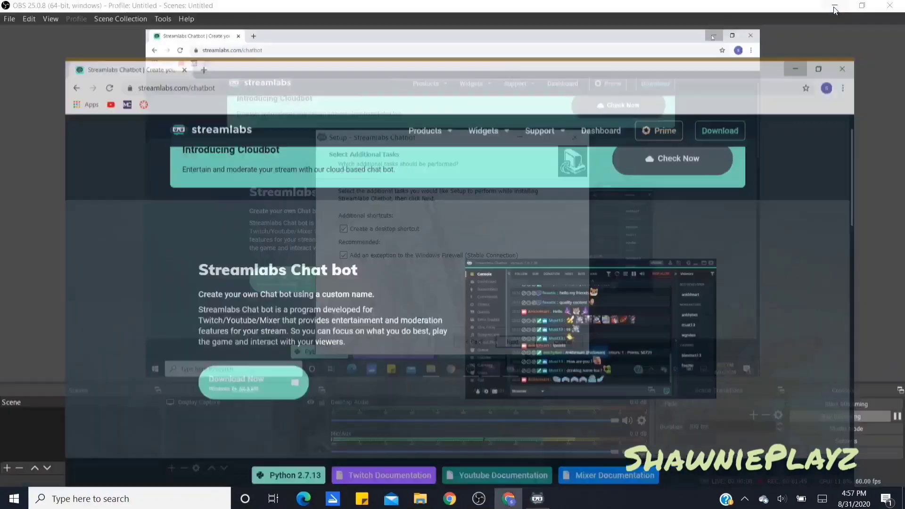
click(834, 6)
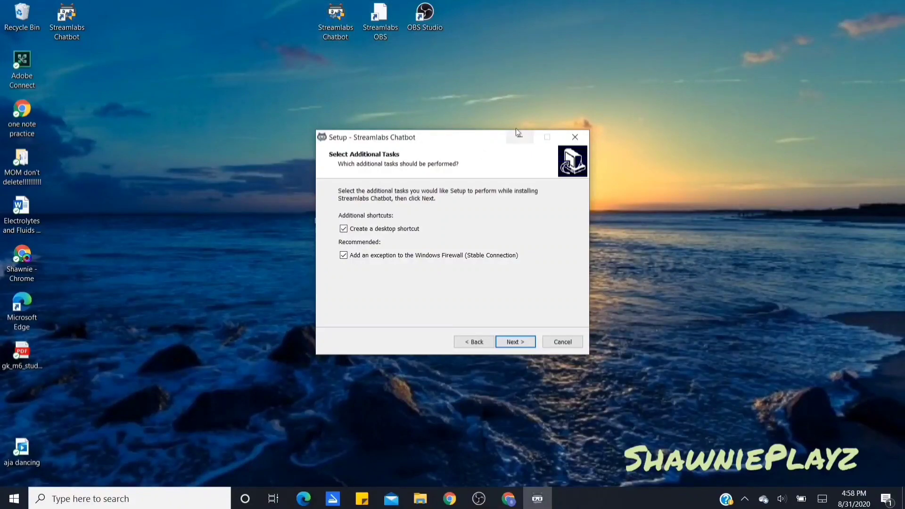
click(508, 498)
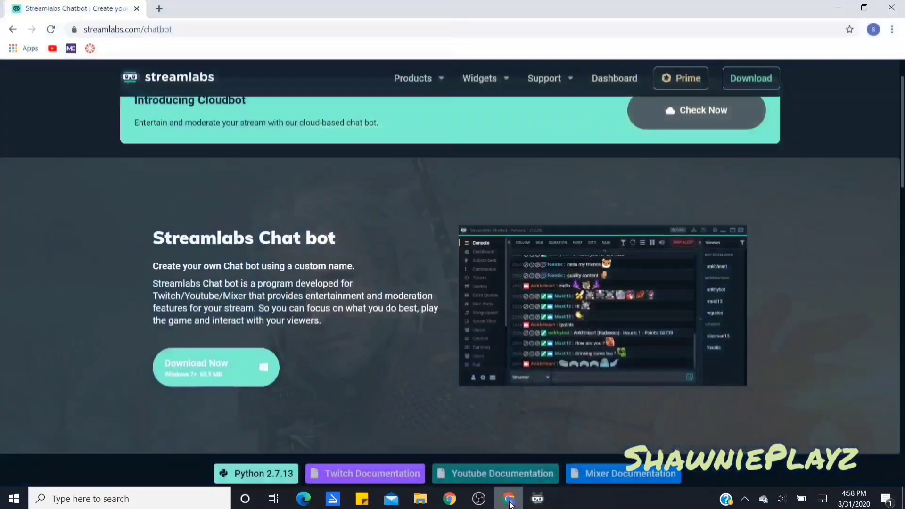
click(489, 503)
click(507, 498)
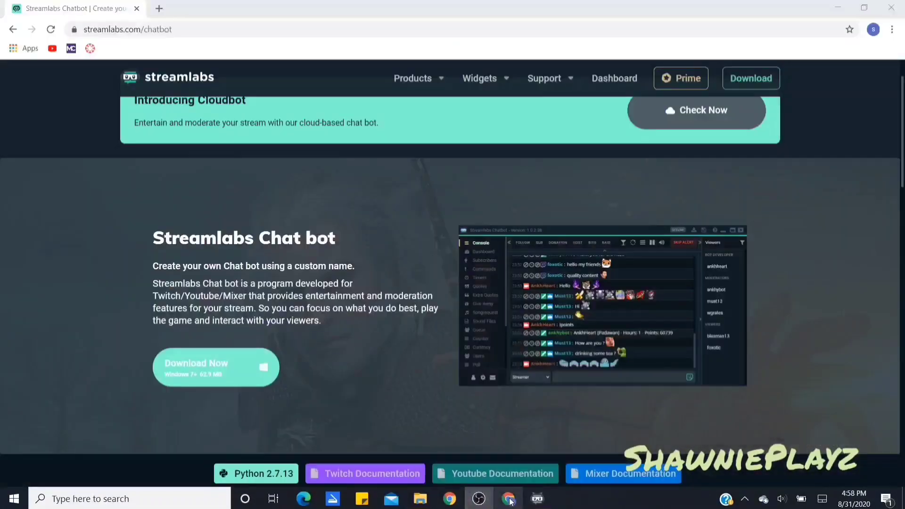
click(525, 504)
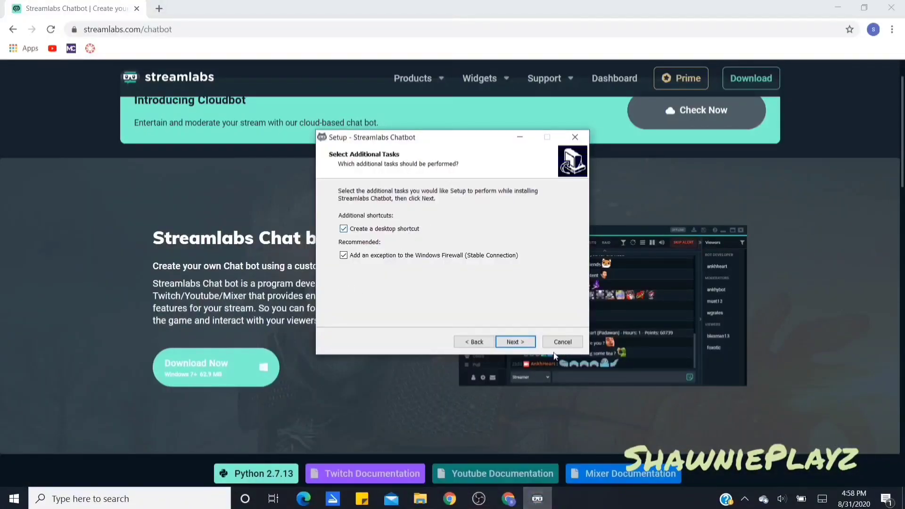
Start the Streamlabs Chatbot install, cancel it mid-extraction, and close the rolled-back installer
click(515, 342)
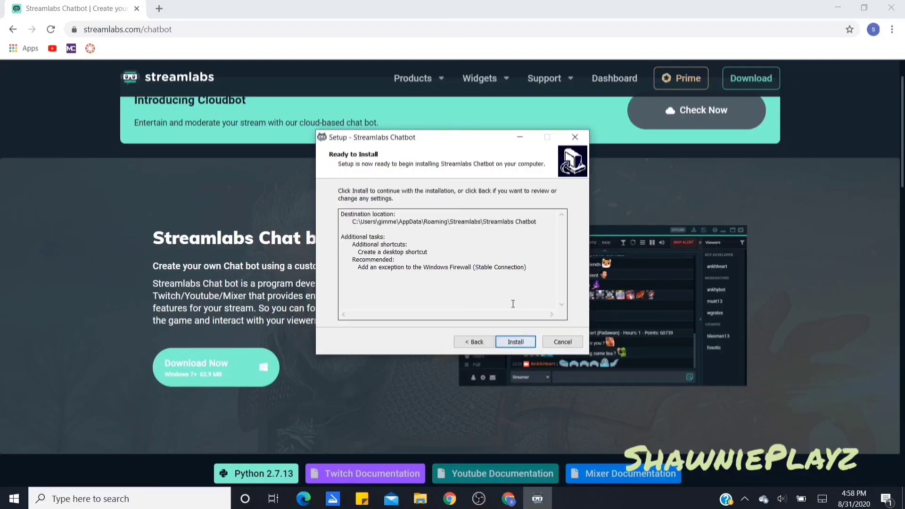
click(516, 340)
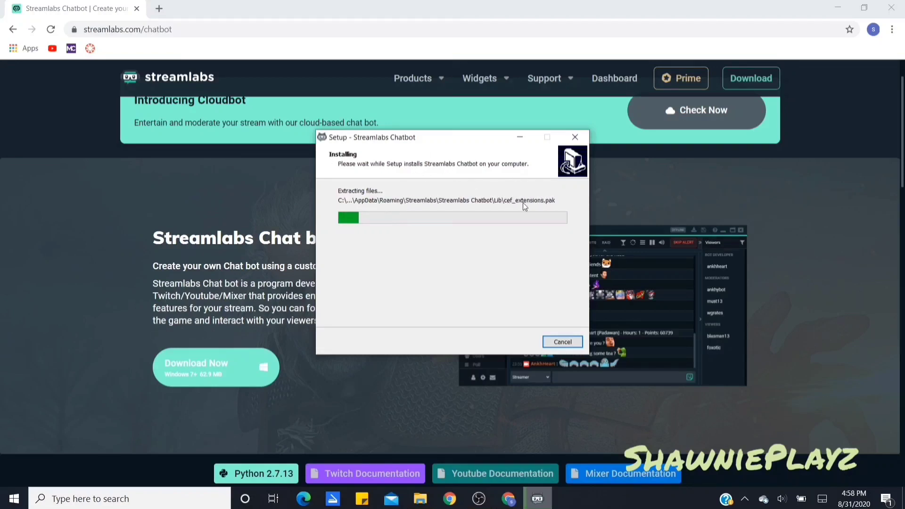
click(573, 139)
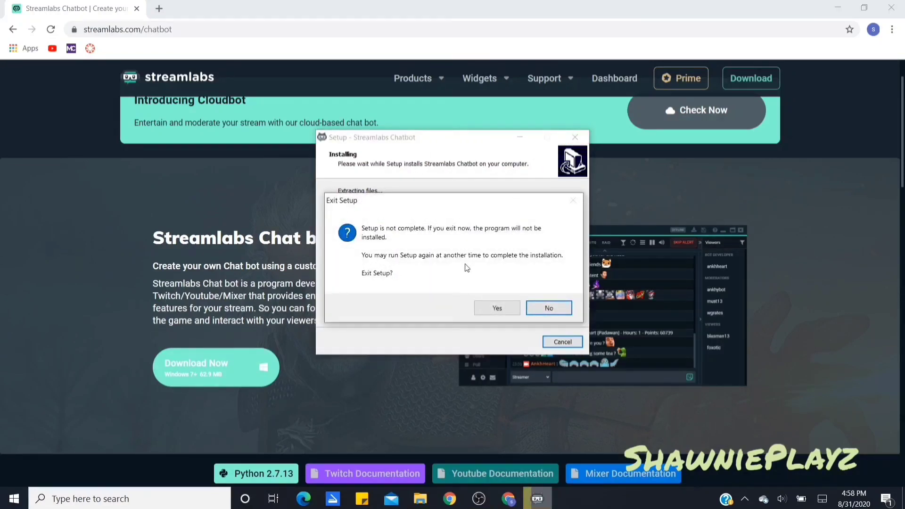
click(495, 306)
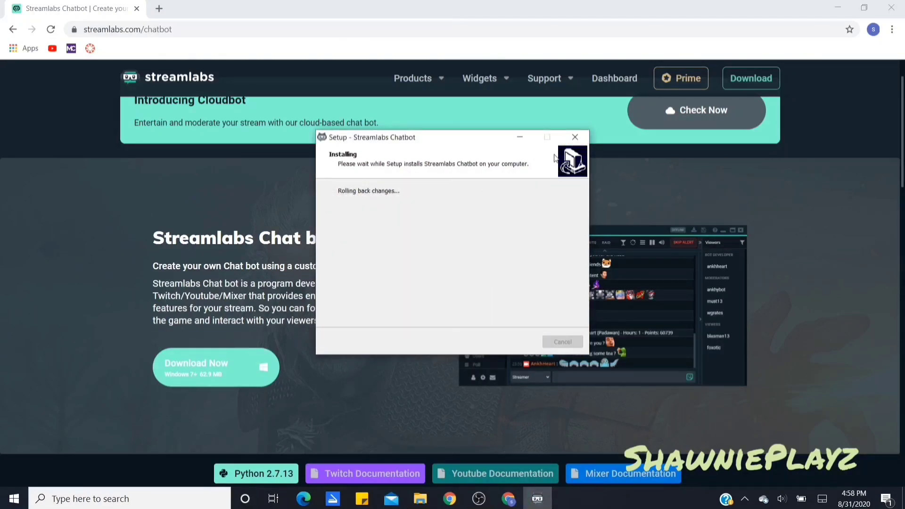
click(576, 137)
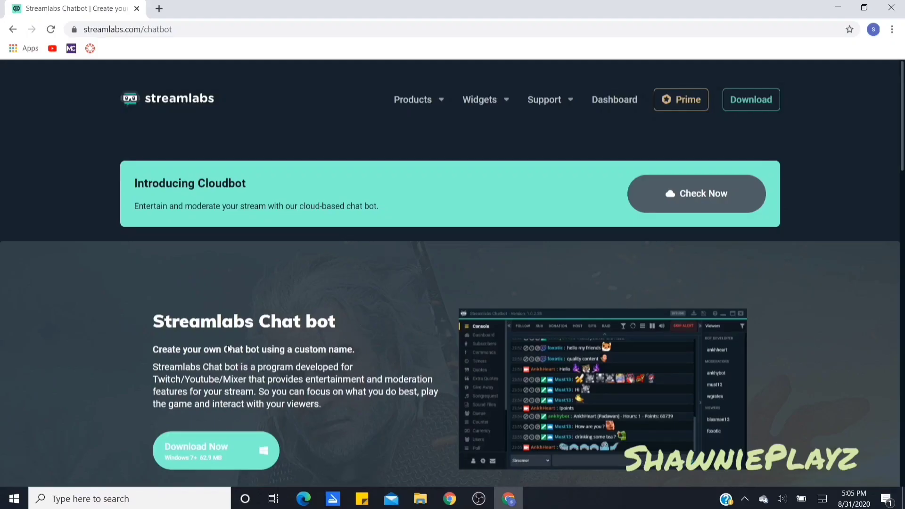
Scroll through the Streamlabs Chatbot page in Chrome
scroll(248, 353, down, 4)
scroll(246, 349, down, 3)
scroll(246, 346, up, 1)
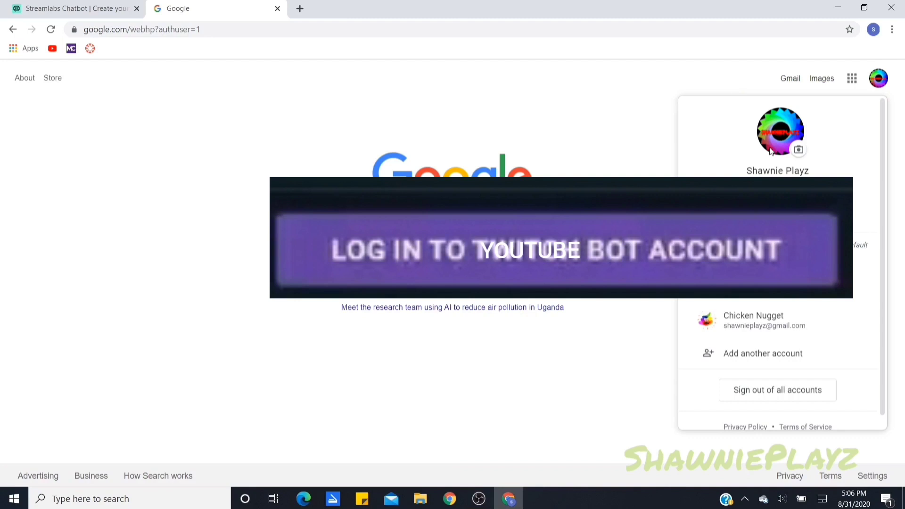
Select the signed-in Google account's name in the account menu
drag(747, 172, 817, 174)
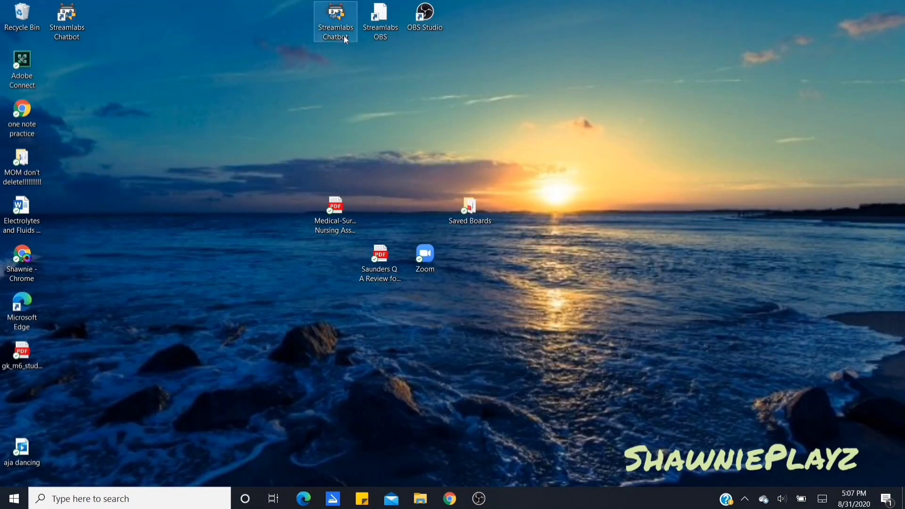
Launch Streamlabs Chatbot from its desktop shortcut's context menu
right_click(343, 36)
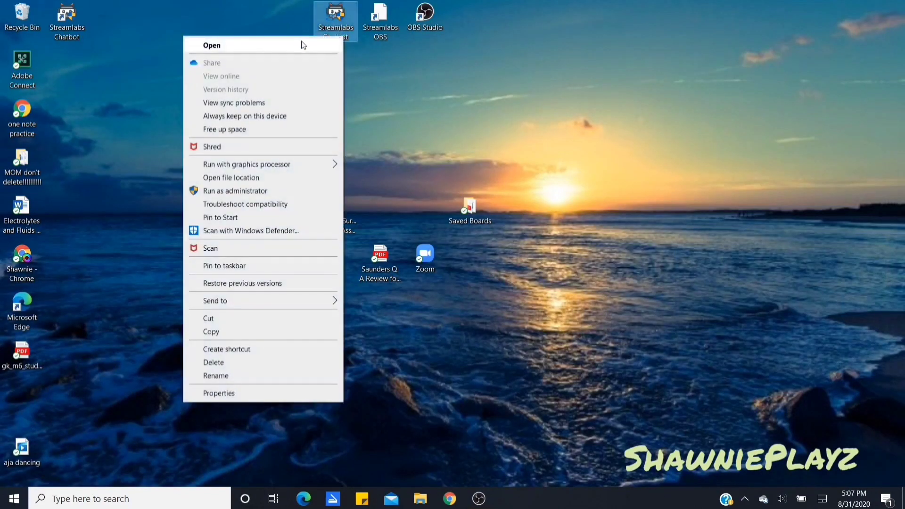
click(304, 47)
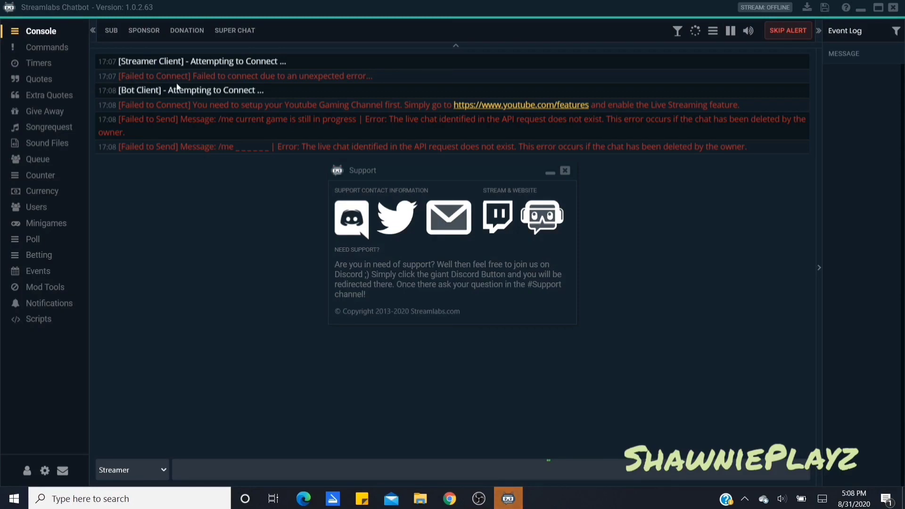
Close the Support panel, view Commands, then send !diamonds from the console's Streamer chat box
click(565, 171)
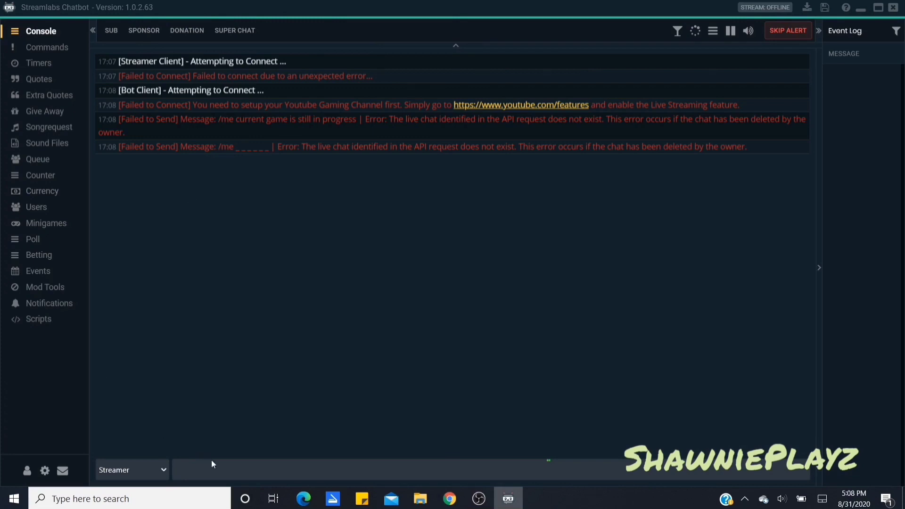
click(47, 47)
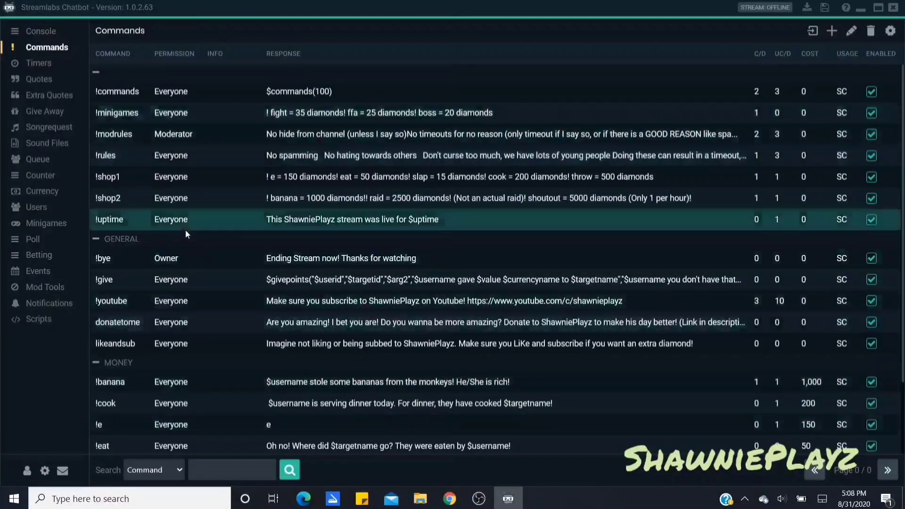
click(41, 31)
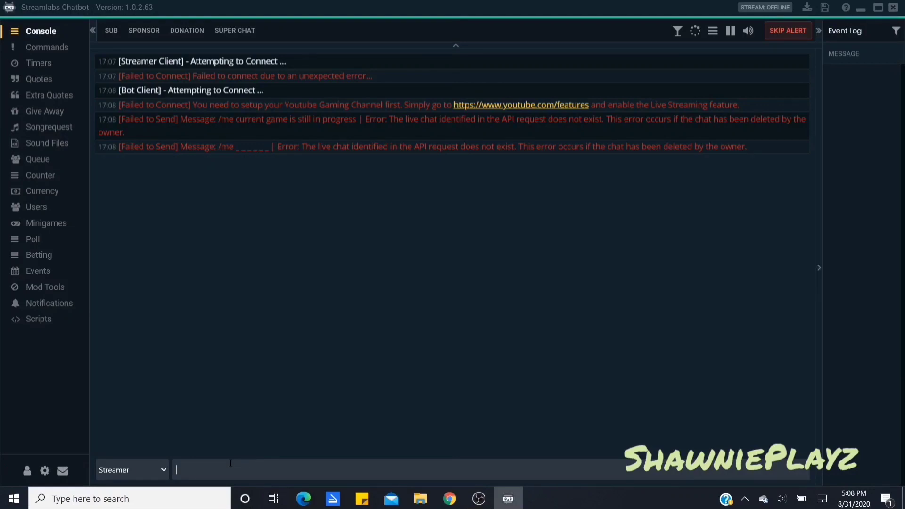
text(!diamonds)
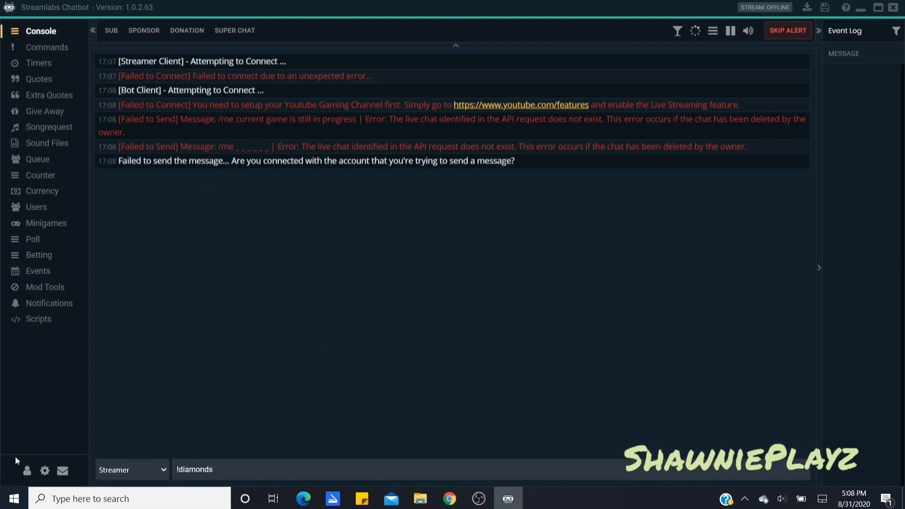
Open the Connections window and browse the YouTube Streamer, YouTube Bot and Streamlabs settings
click(26, 470)
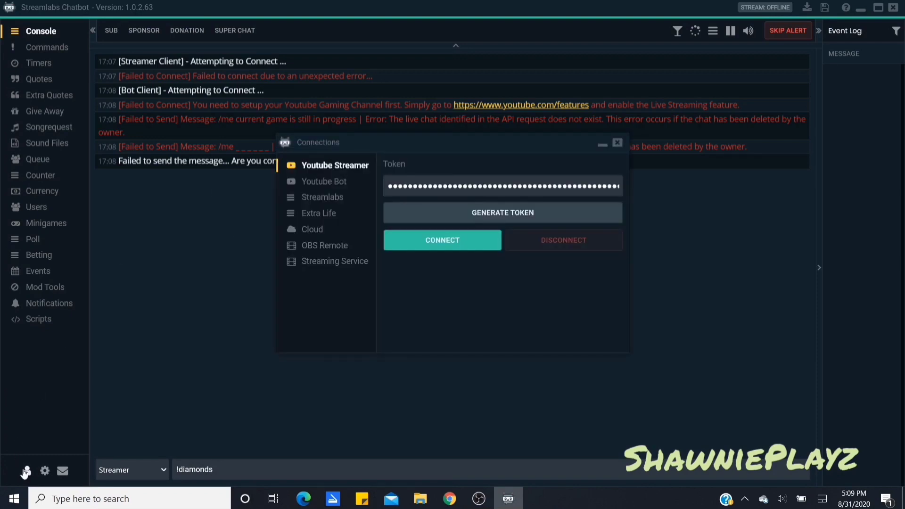
click(354, 187)
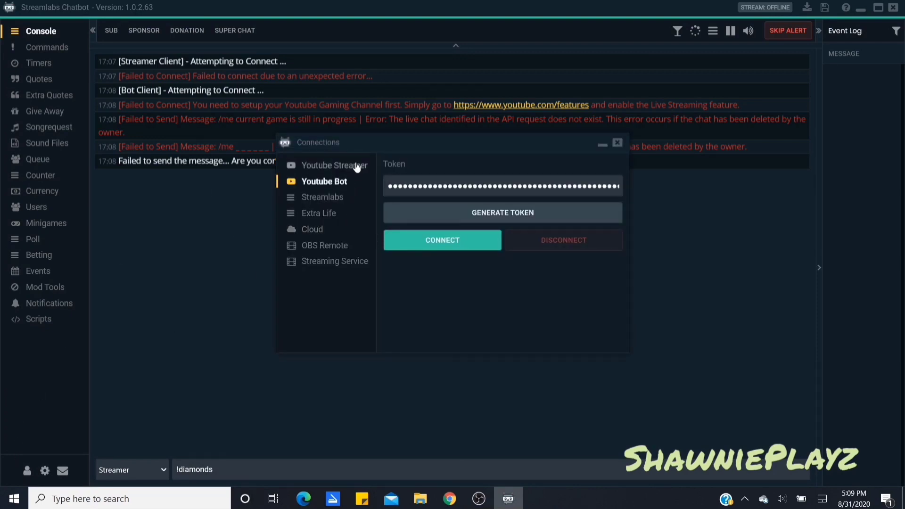
click(357, 166)
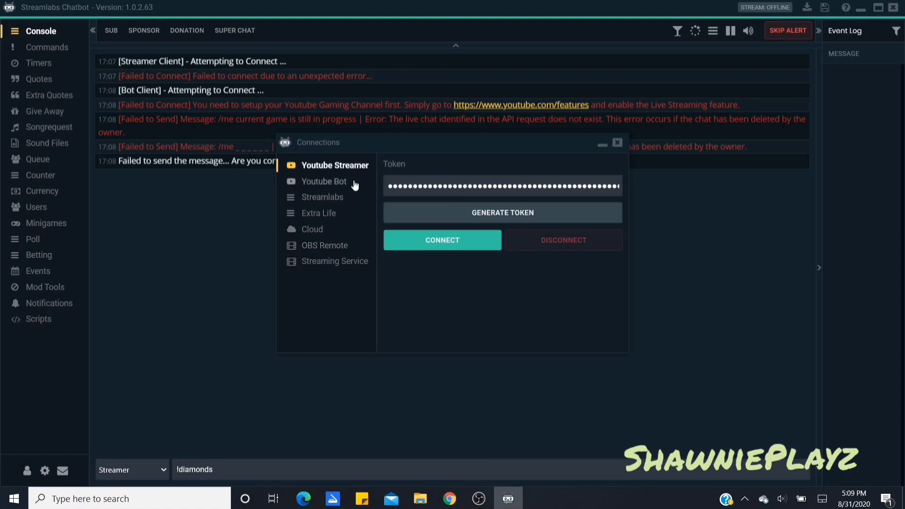
click(355, 185)
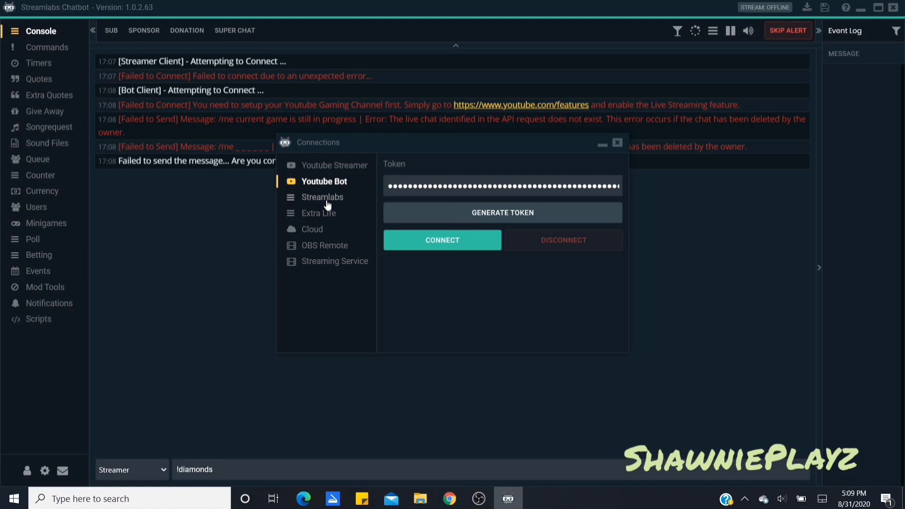
click(328, 202)
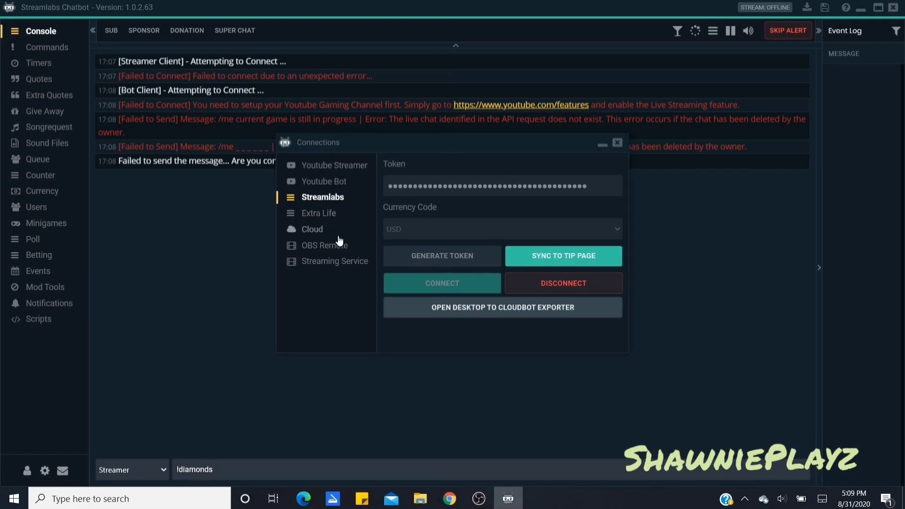
click(349, 185)
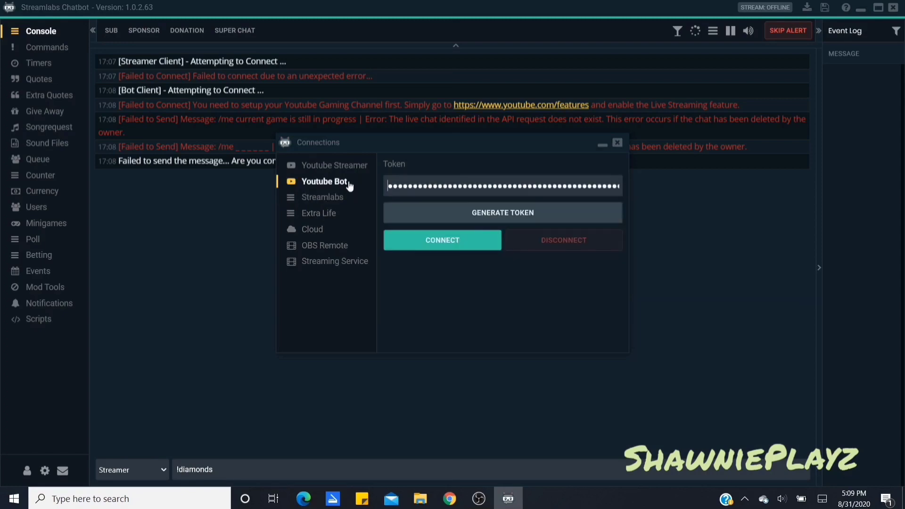
click(349, 166)
click(352, 185)
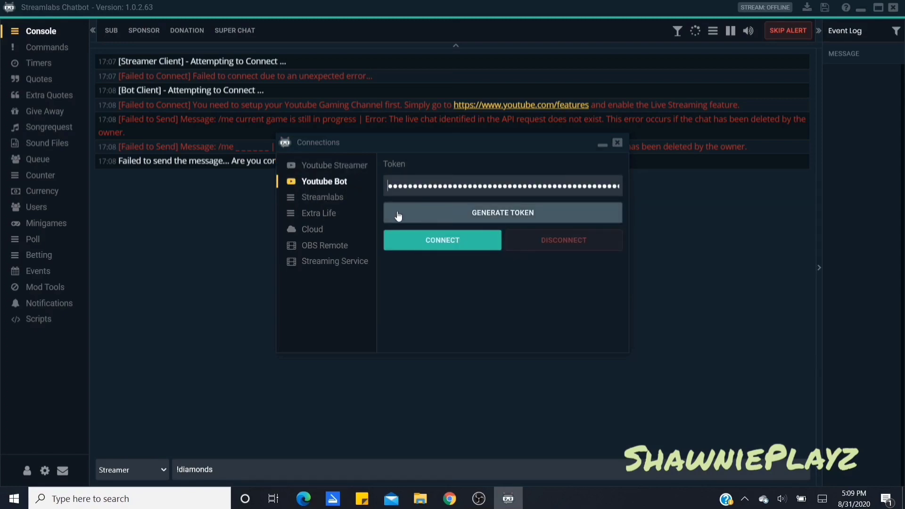
click(346, 167)
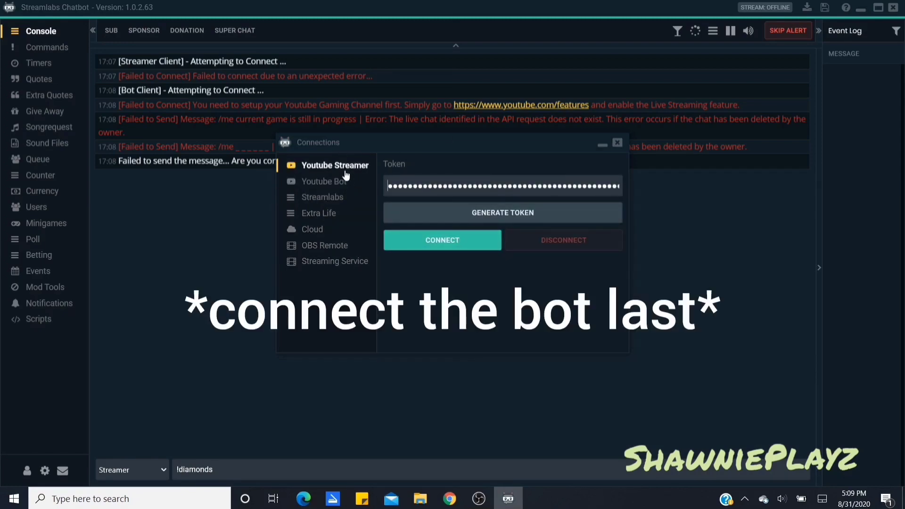
click(350, 184)
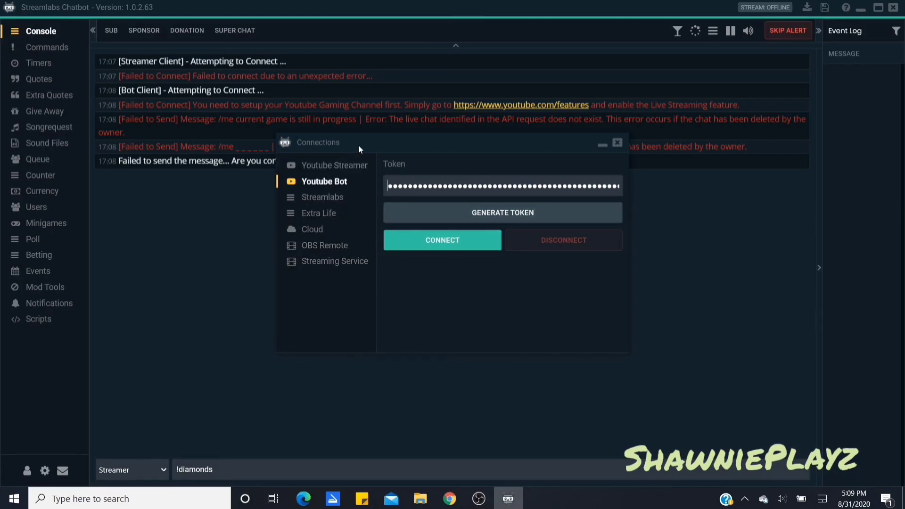
click(351, 165)
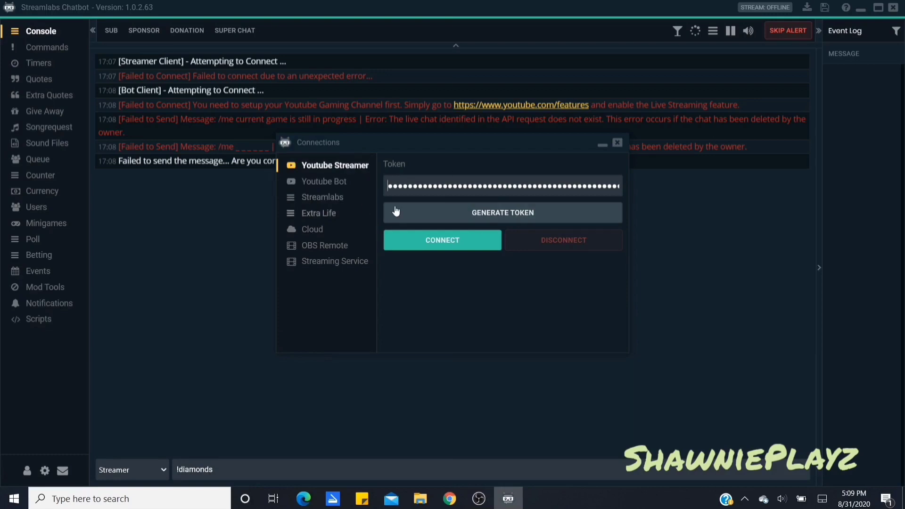
click(353, 182)
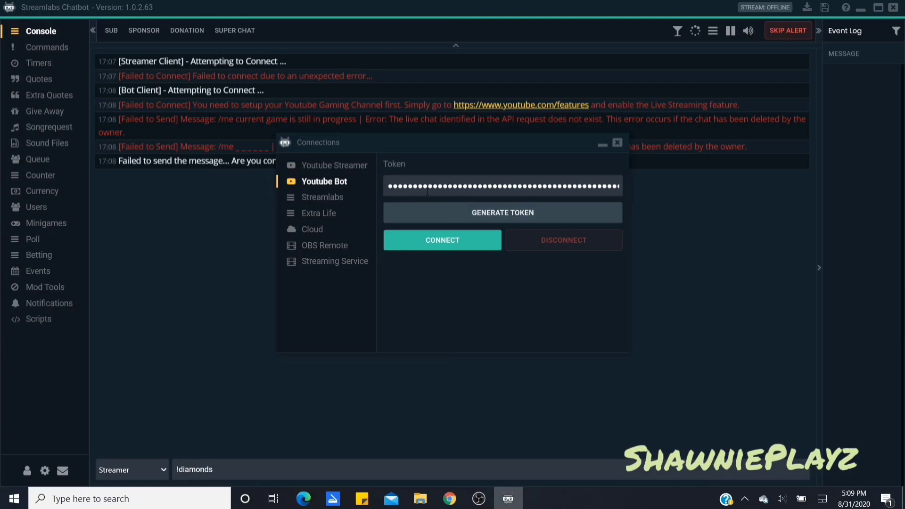
Try connecting the YouTube Bot and YouTube Streamer accounts, dismissing each connection error
click(420, 241)
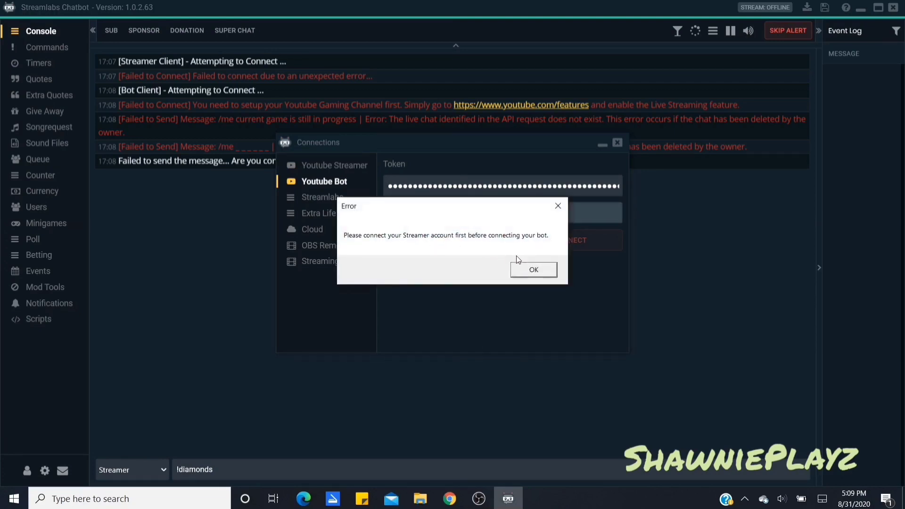
click(524, 265)
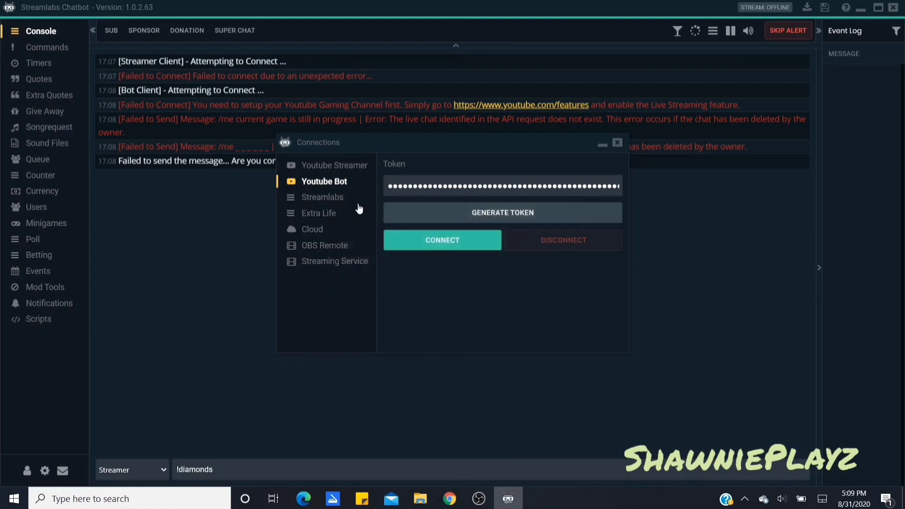
click(321, 164)
click(424, 245)
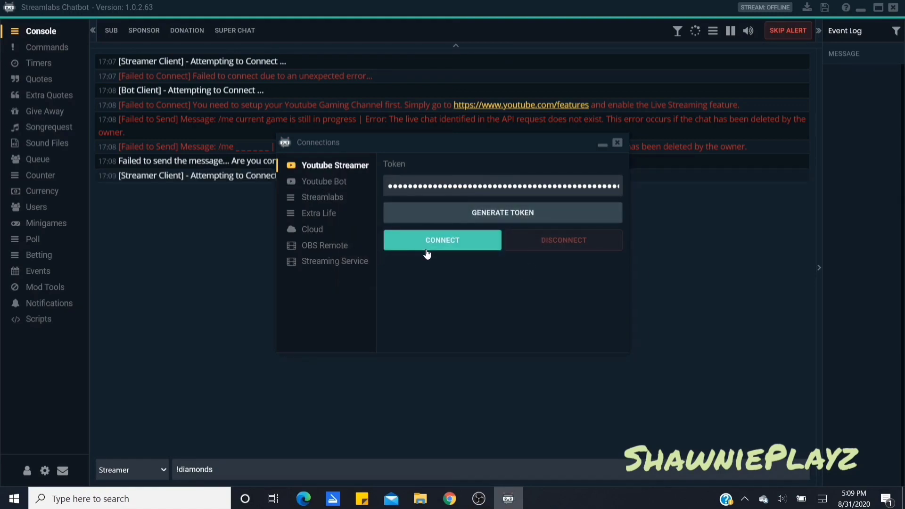
click(496, 268)
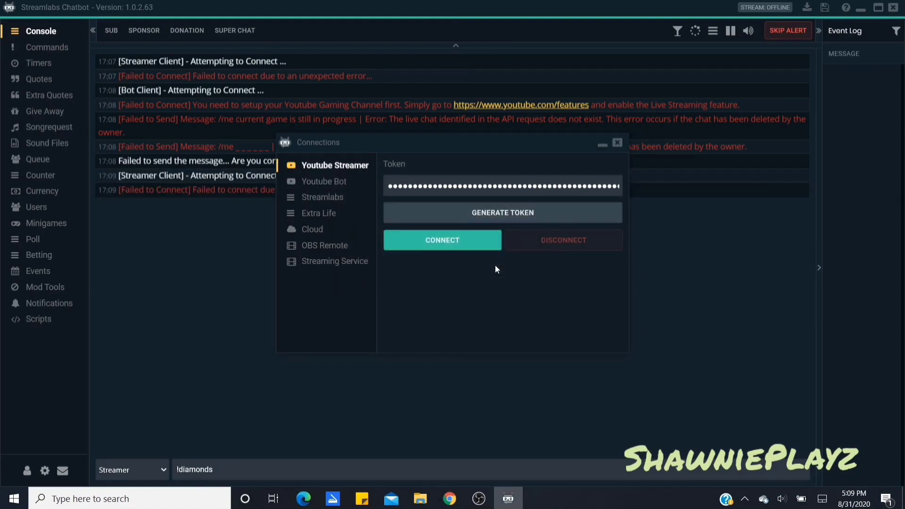
click(369, 184)
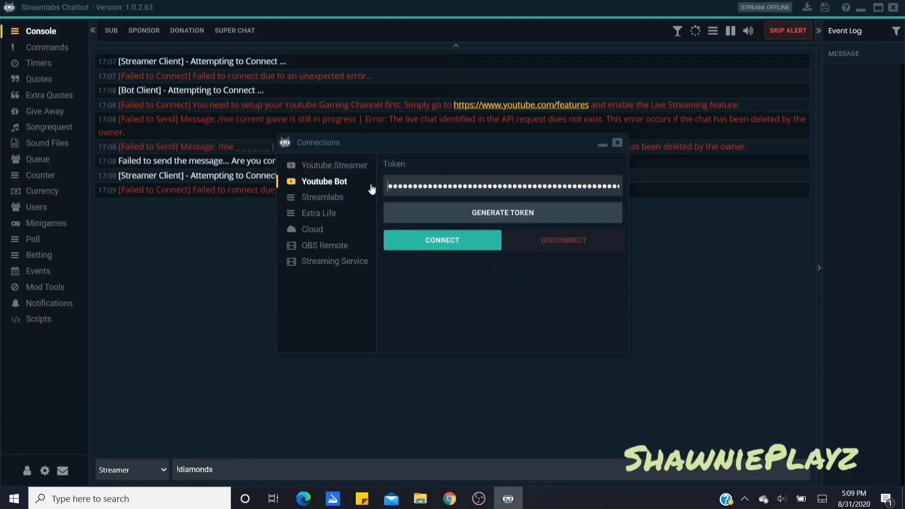
Generate a YouTube Bot token by choosing the bot's Google account and allowing Streamlabs Chatbot access
click(421, 216)
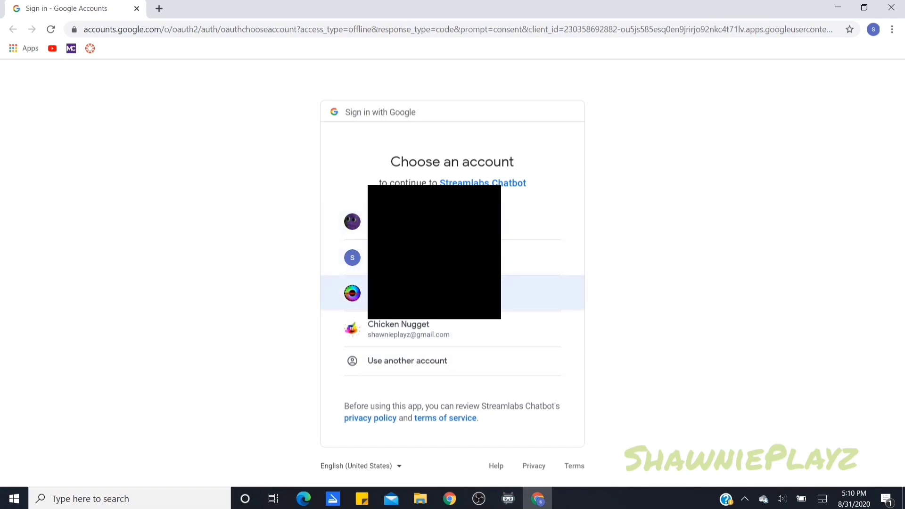
click(376, 334)
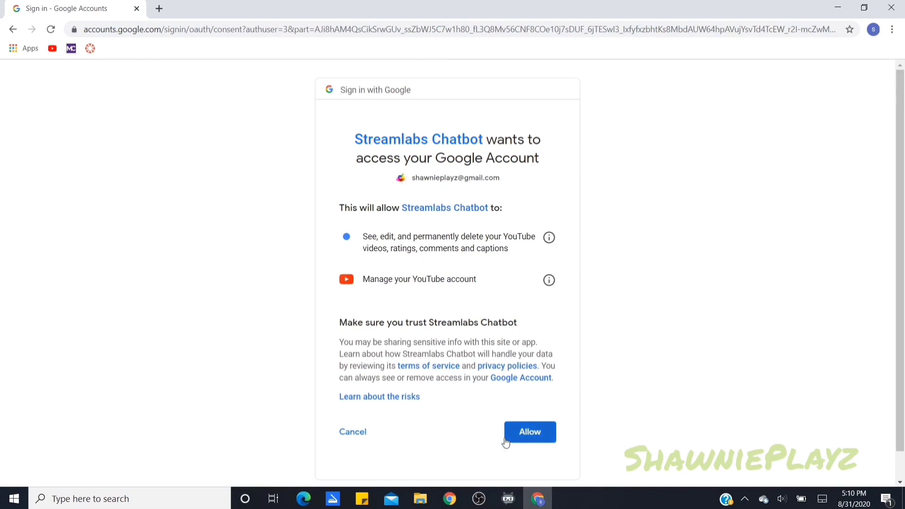
click(528, 432)
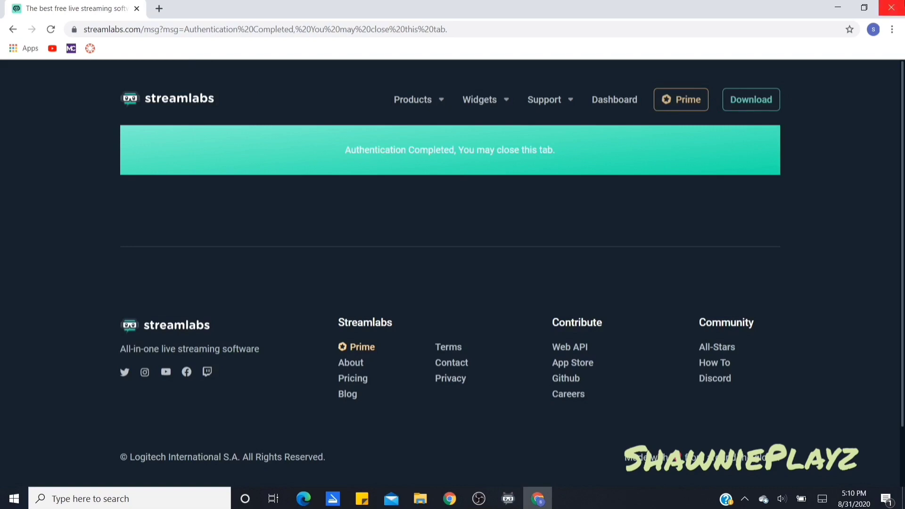
click(890, 7)
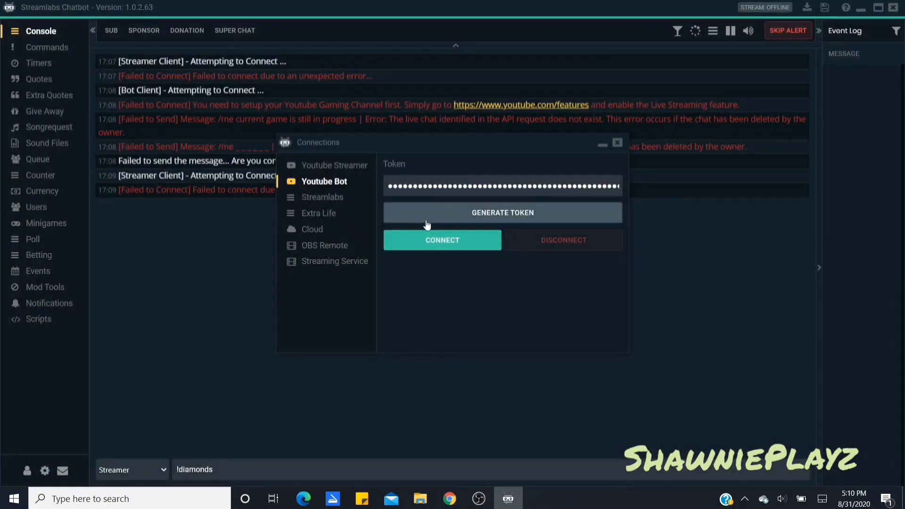
Retry connecting YouTube Bot, dismiss the streamer-first error, and select YouTube Streamer
click(431, 244)
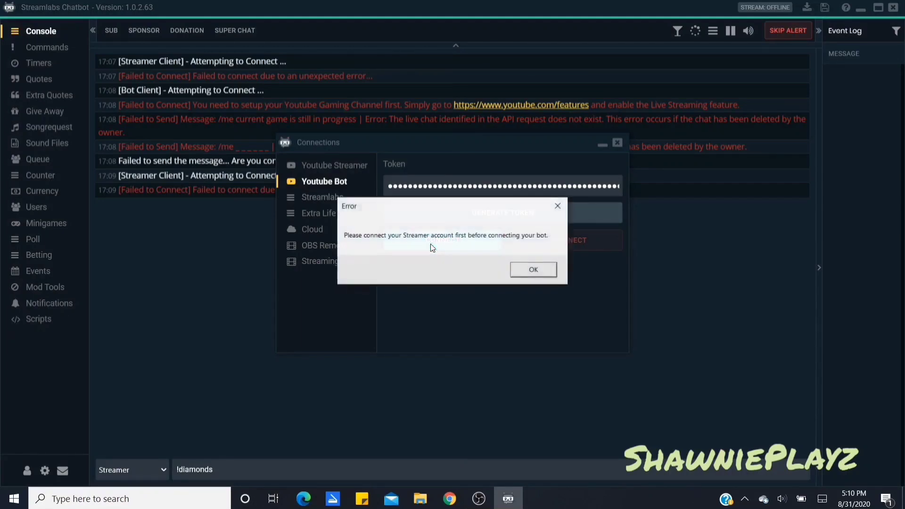
click(517, 275)
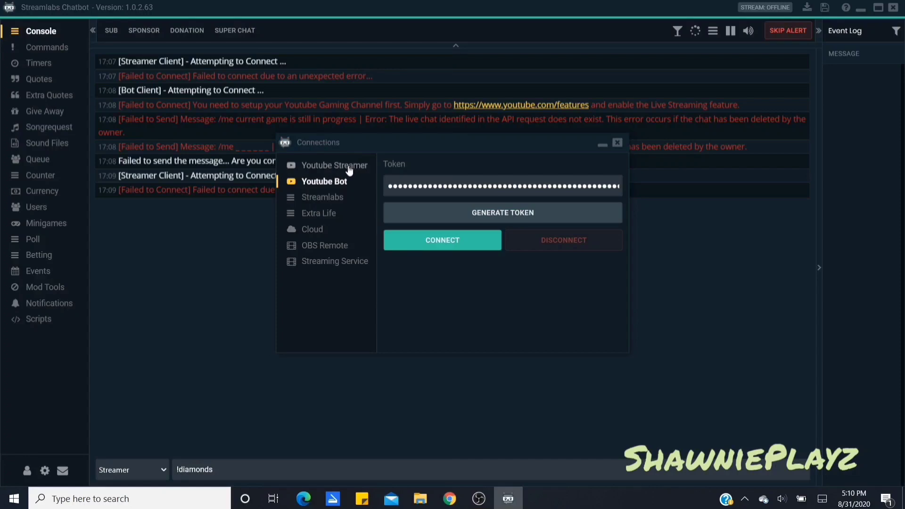
click(331, 166)
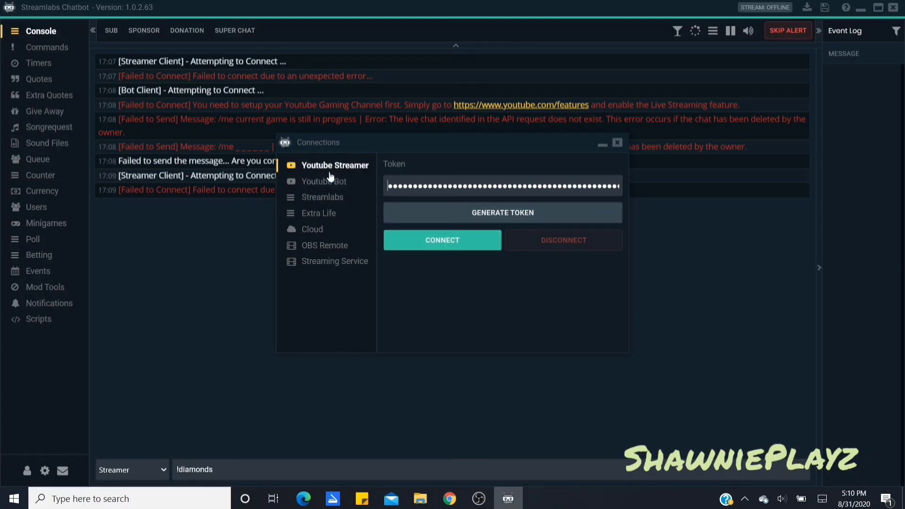
Generate a new streamer token by choosing the streamer's Google account and allowing access
click(437, 221)
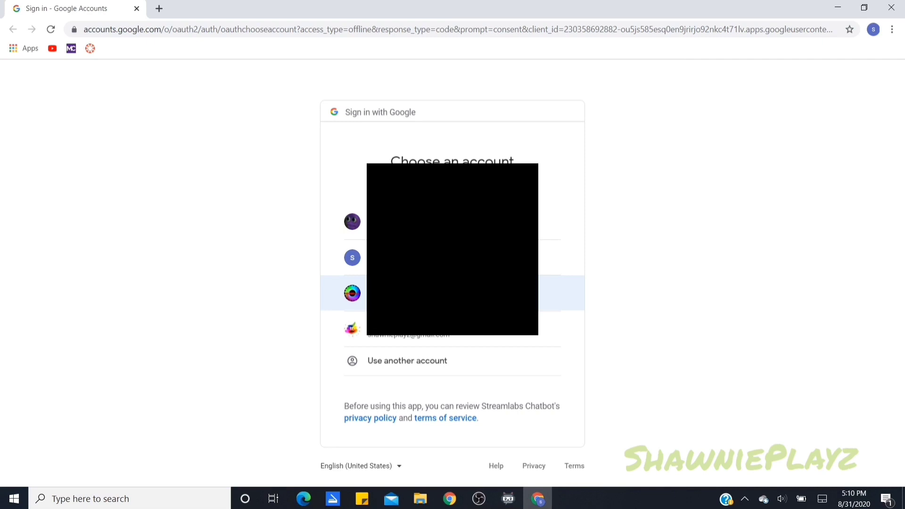
click(452, 293)
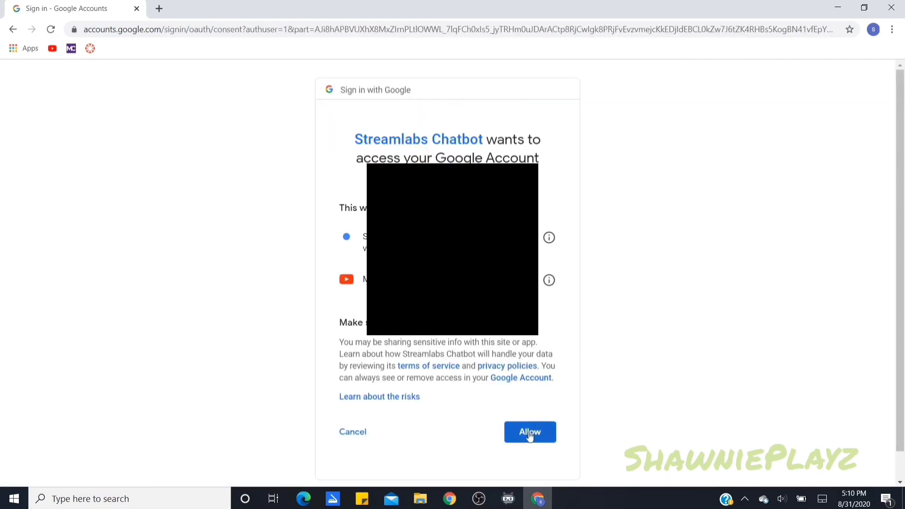
click(531, 436)
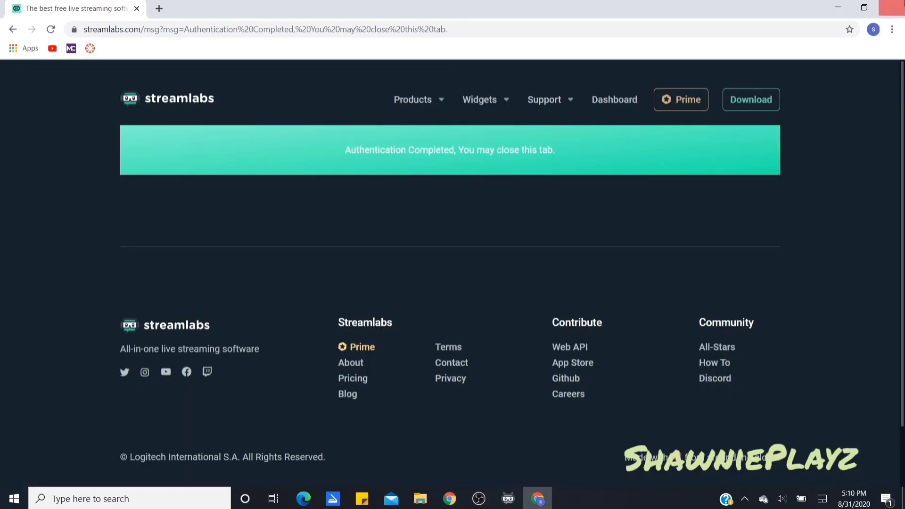
click(890, 7)
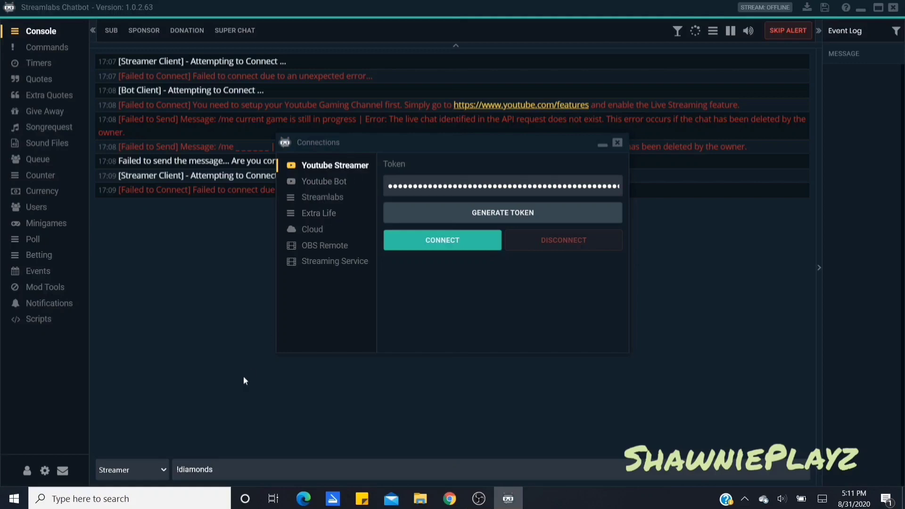
Review the Extra Life, Cloud, Streaming Service and OBS Remote connection settings, then close Connections
click(320, 215)
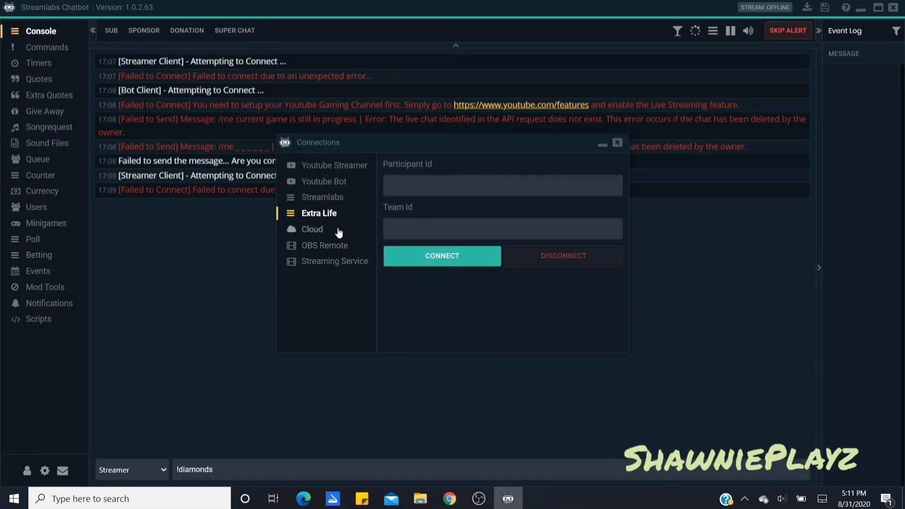
click(296, 235)
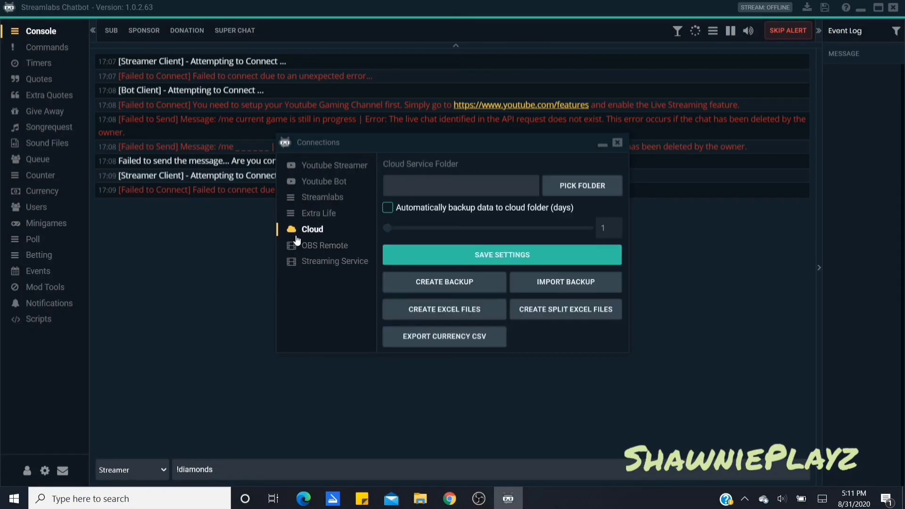
click(319, 249)
click(325, 261)
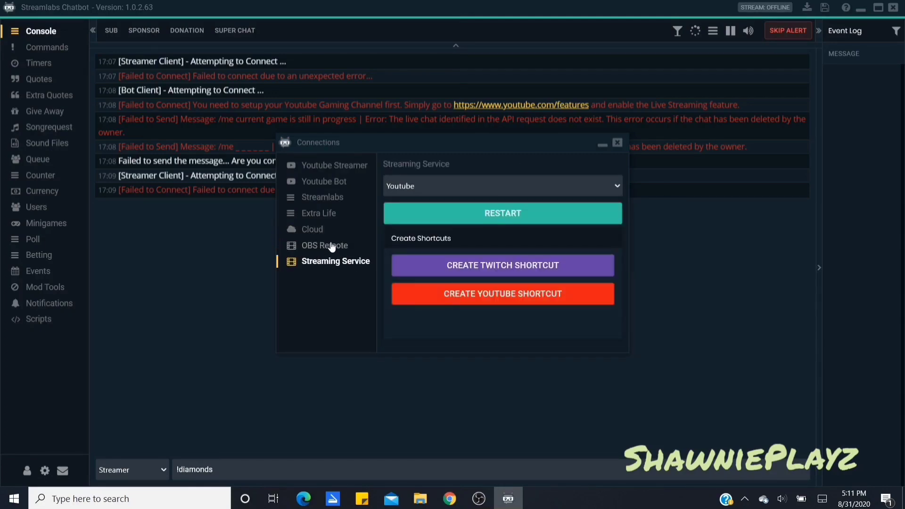
click(329, 245)
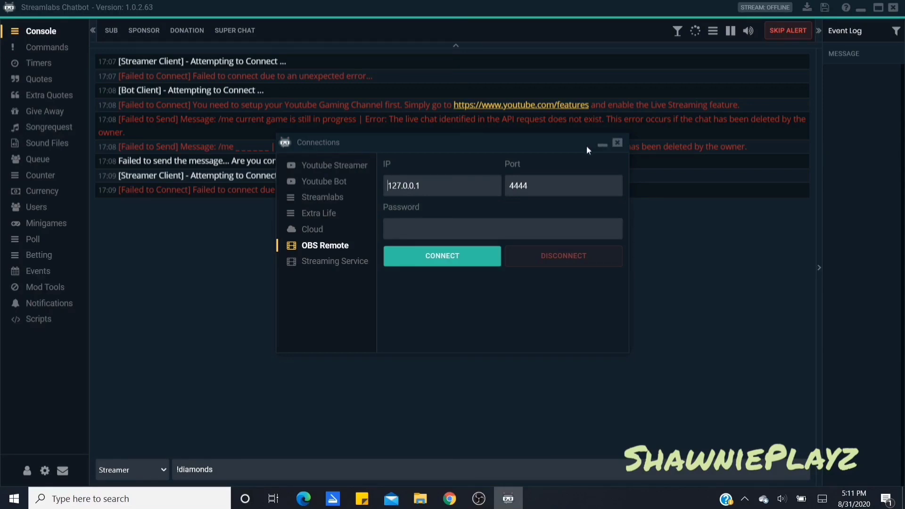
click(618, 143)
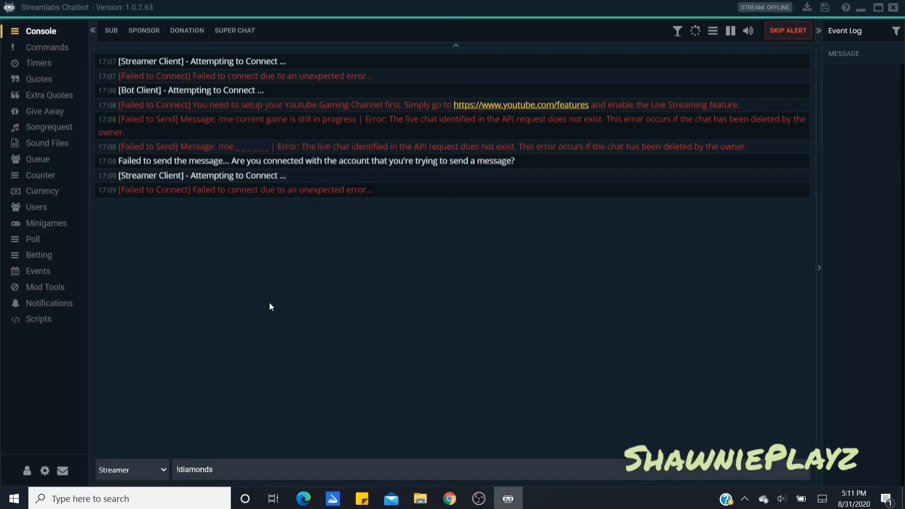
Replace the old '!diamonds' text with 'hi' and send it twice as the Streamer
drag(234, 465, 182, 465)
key(BackSpace)
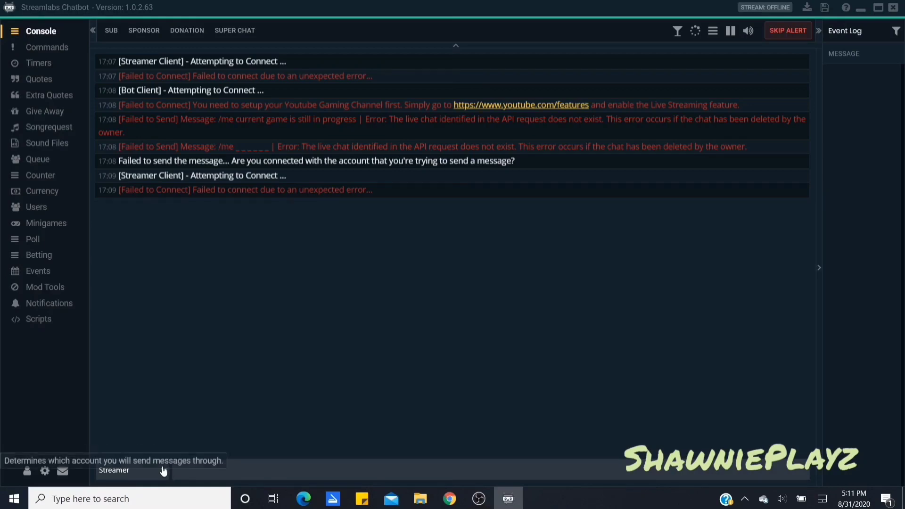
text(hi)
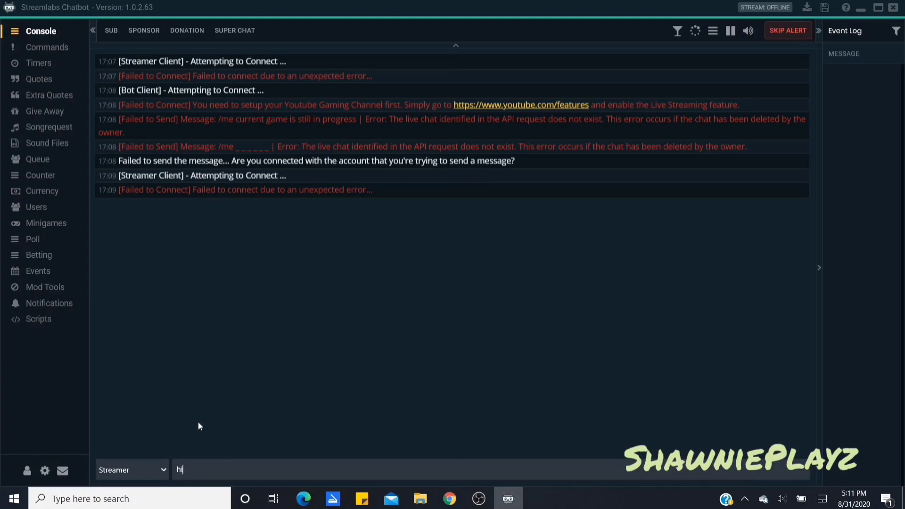
key(Return)
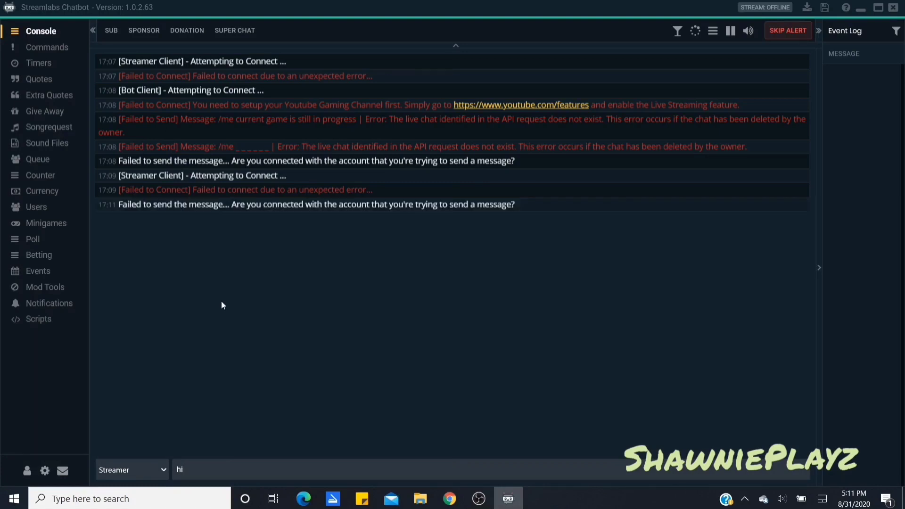
key(Return)
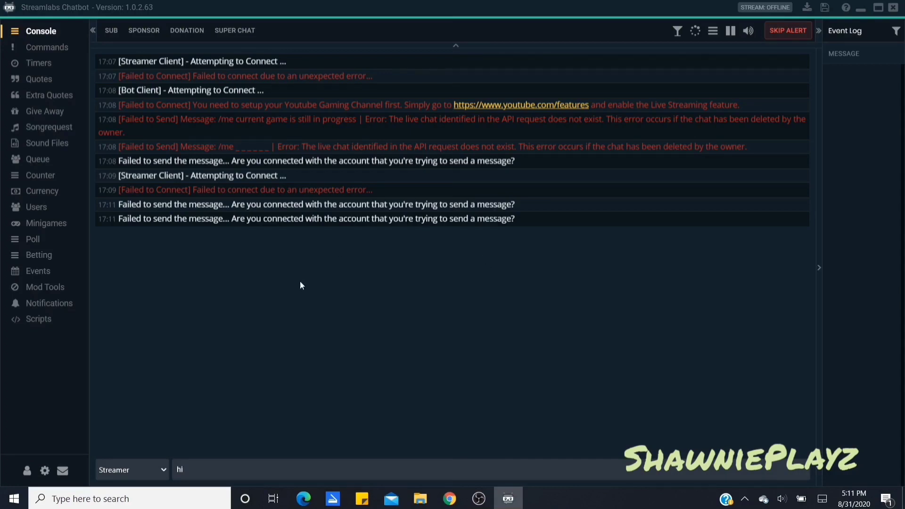
key(BackSpace)
key(BackSpace)
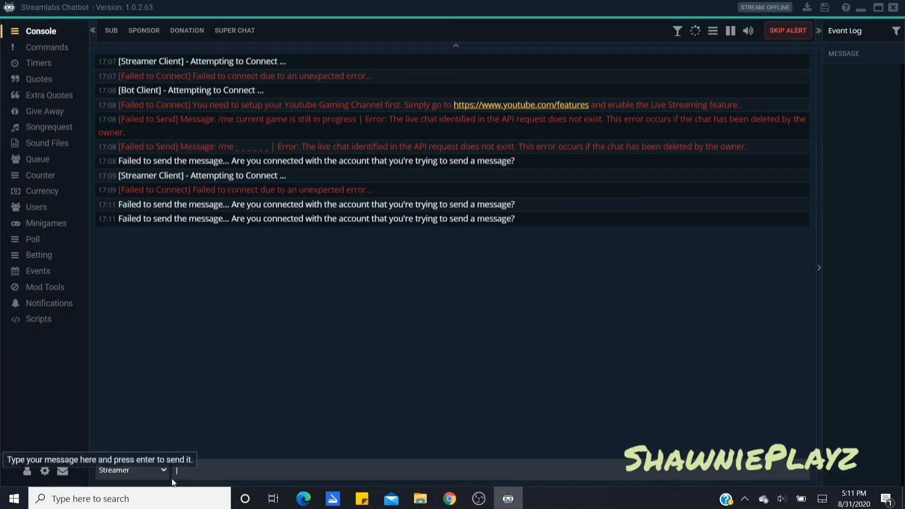
Switch the sender to Bot, send a test message, then switch back to Streamer
click(153, 473)
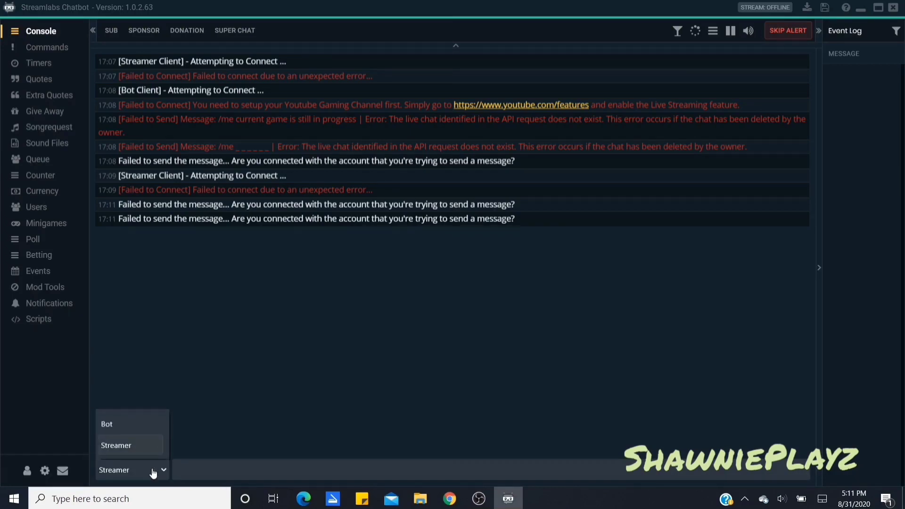
click(139, 423)
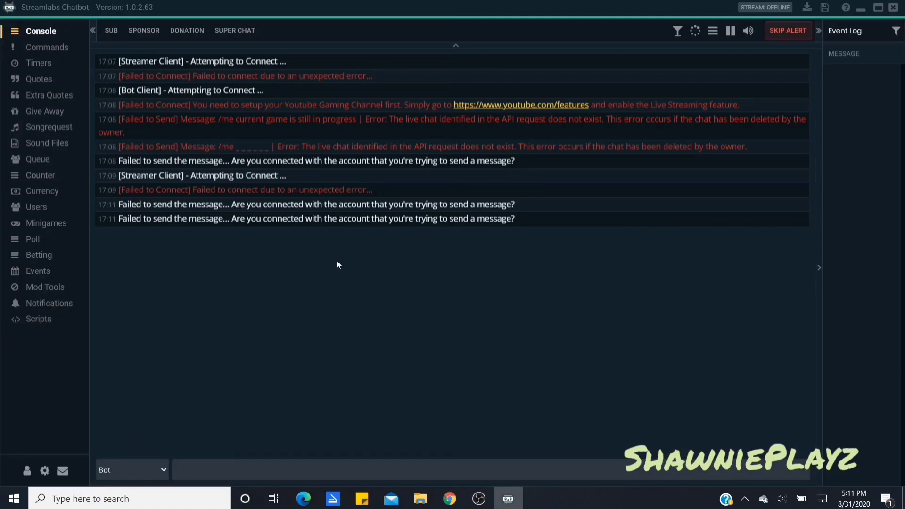
click(290, 469)
text(hjknjhbhjjhbhj)
key(Return)
key(BackSpace)
key(BackSpace)
key(BackSpace)
key(BackSpace)
key(BackSpace)
key(BackSpace)
key(BackSpace)
key(BackSpace)
key(BackSpace)
key(BackSpace)
key(BackSpace)
key(BackSpace)
key(BackSpace)
key(BackSpace)
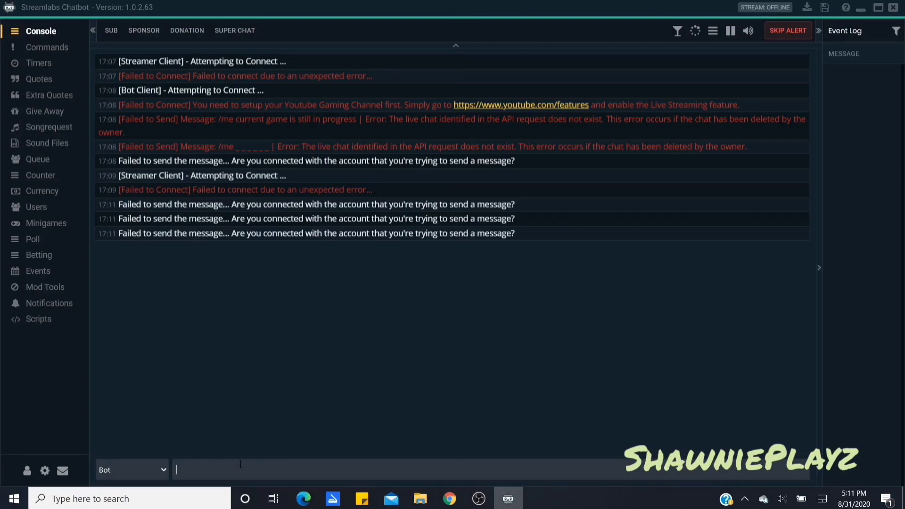
click(164, 470)
click(148, 444)
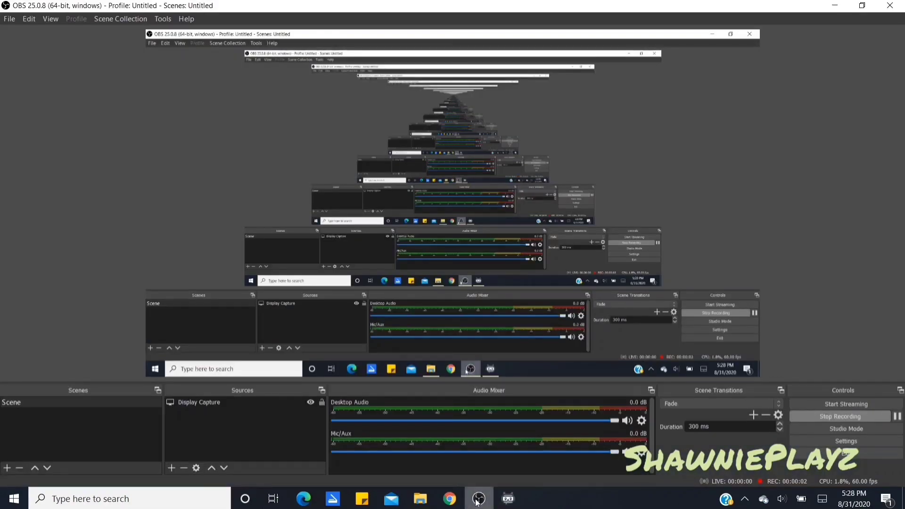
click(508, 499)
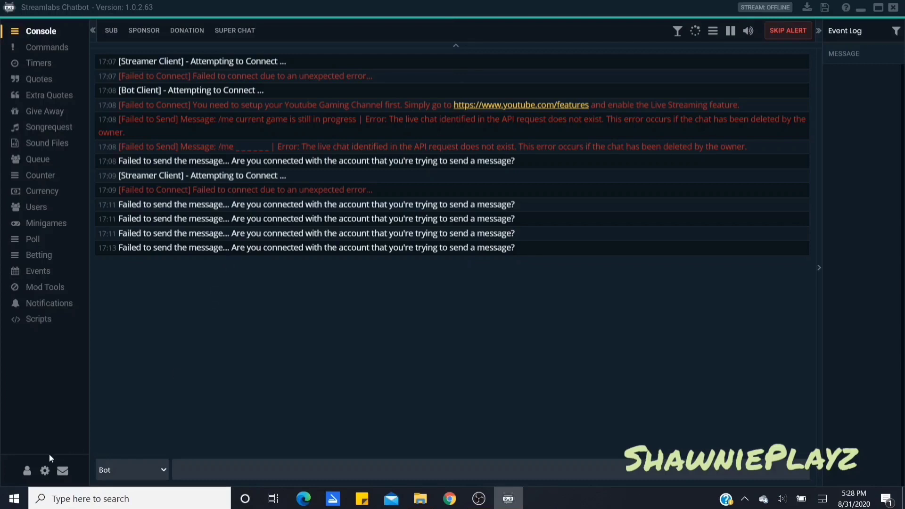
Reconnect the YouTube Streamer, try connecting YouTube Bot and dismiss its error, then close Connections
click(27, 470)
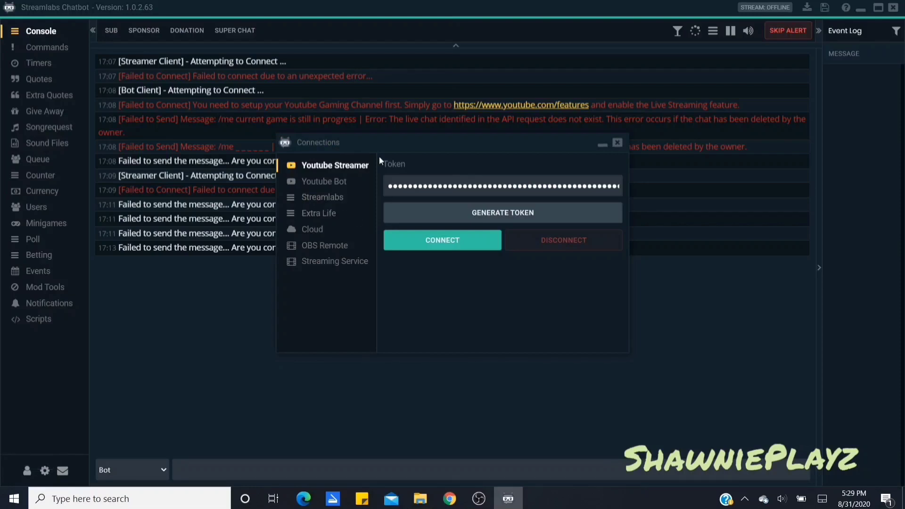
click(445, 243)
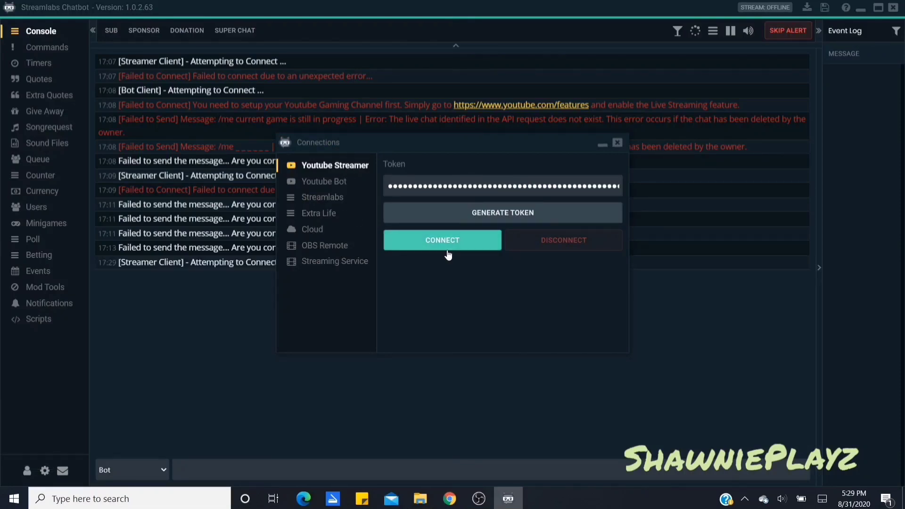
click(316, 180)
click(406, 235)
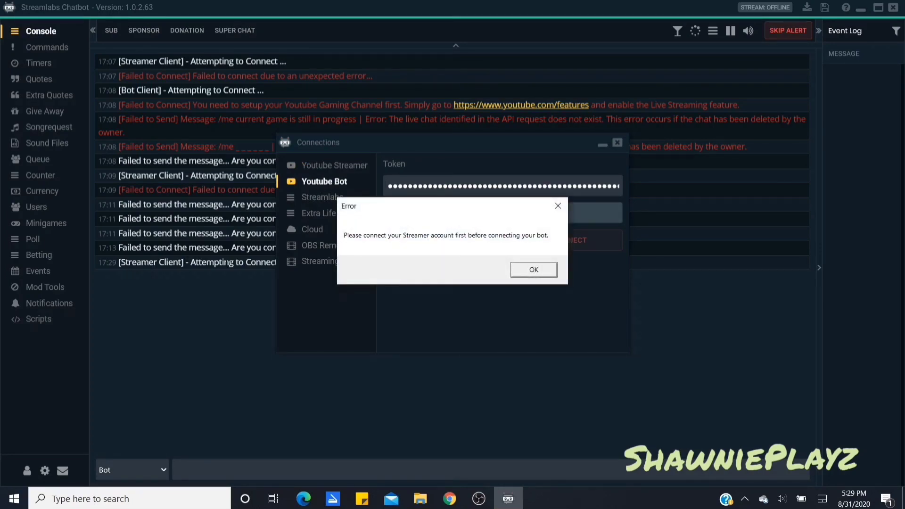
click(533, 270)
click(340, 164)
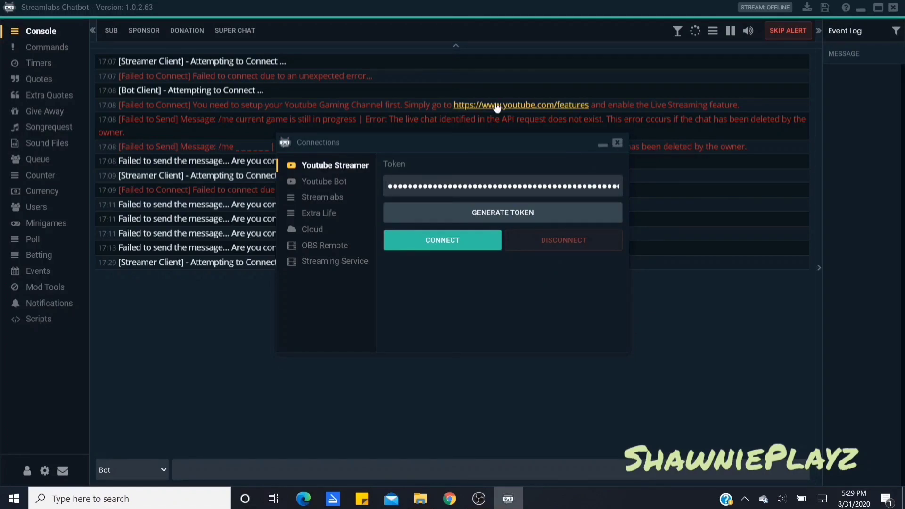
click(620, 146)
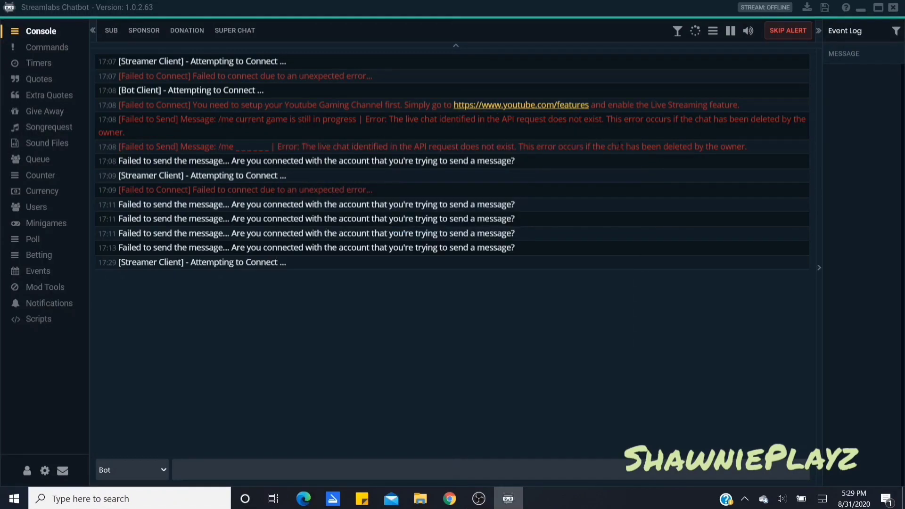
Browse the Timers, Quotes and Extra Quotes lists, ending on the Commands list
click(55, 49)
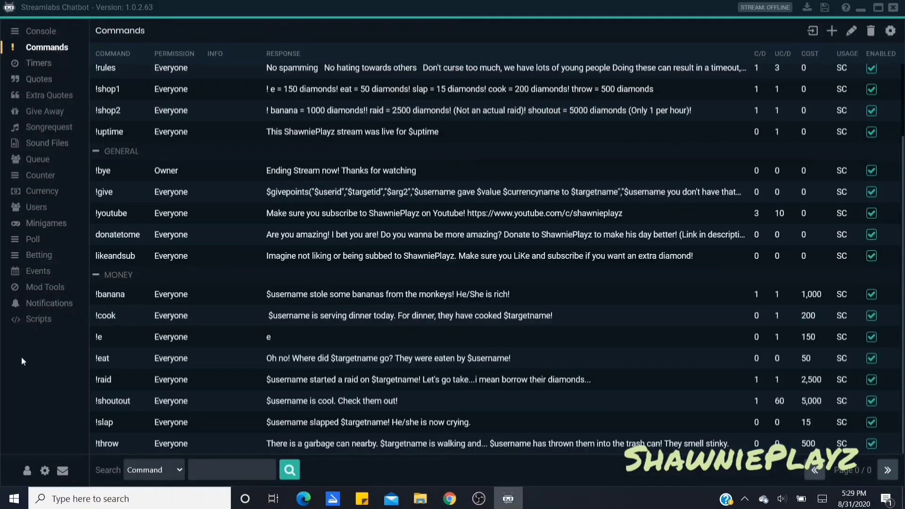
click(40, 63)
click(43, 78)
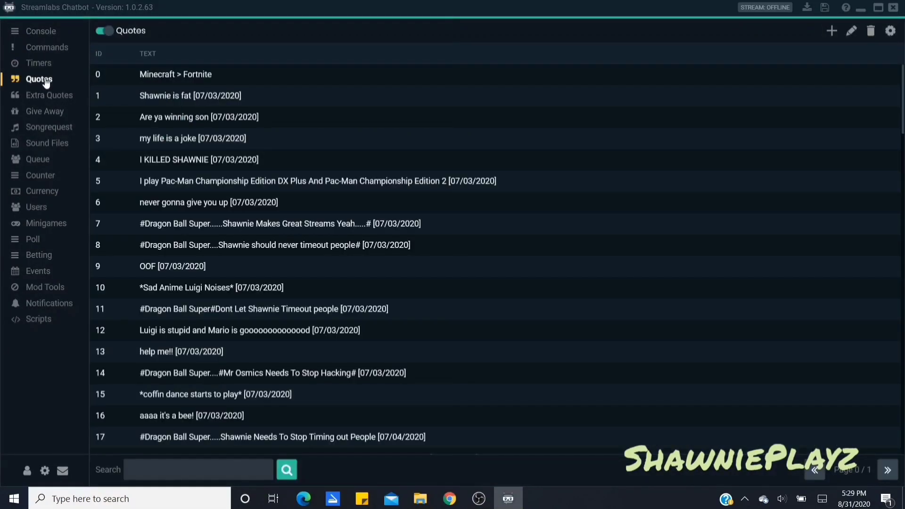
click(54, 94)
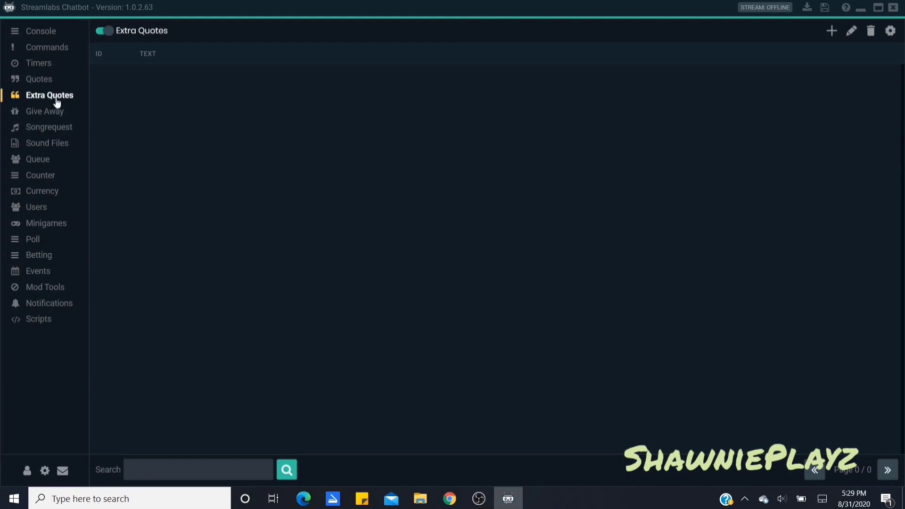
click(66, 47)
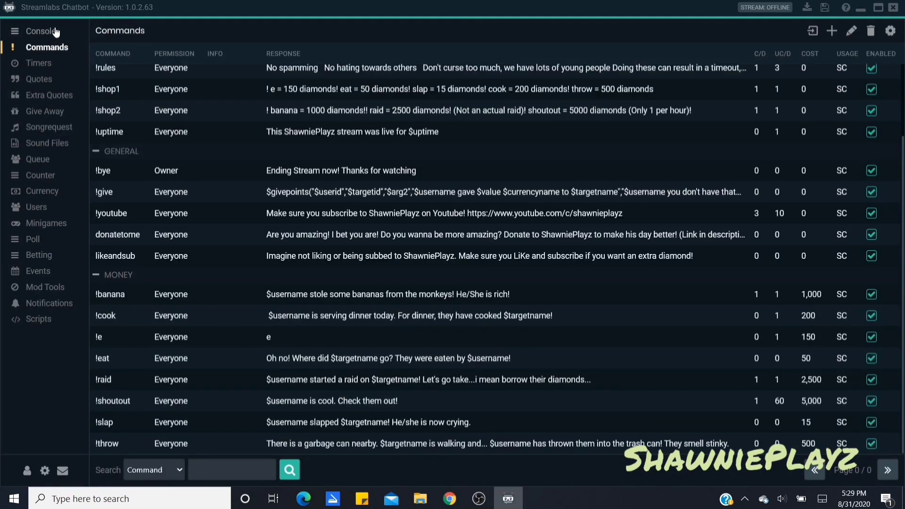